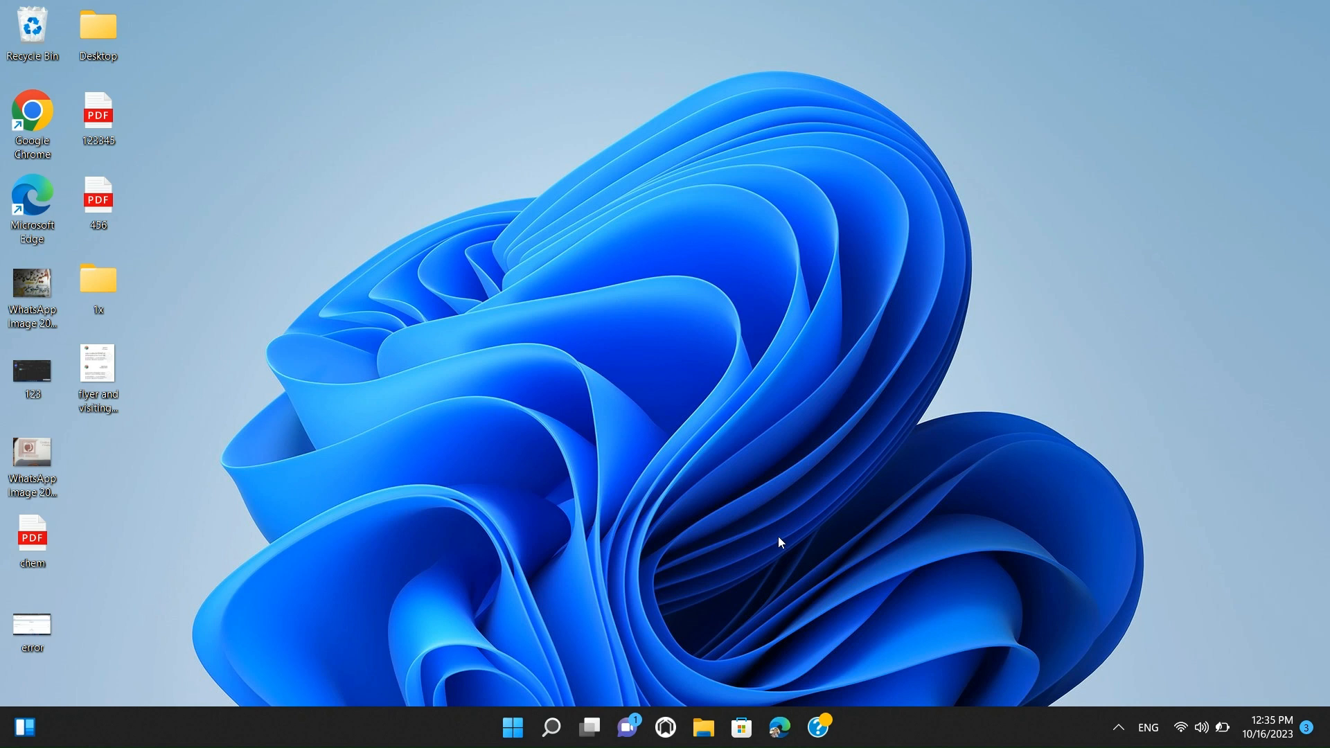
Open the recent Letter document in Word and dismiss the Office update notice
left_click(551, 726)
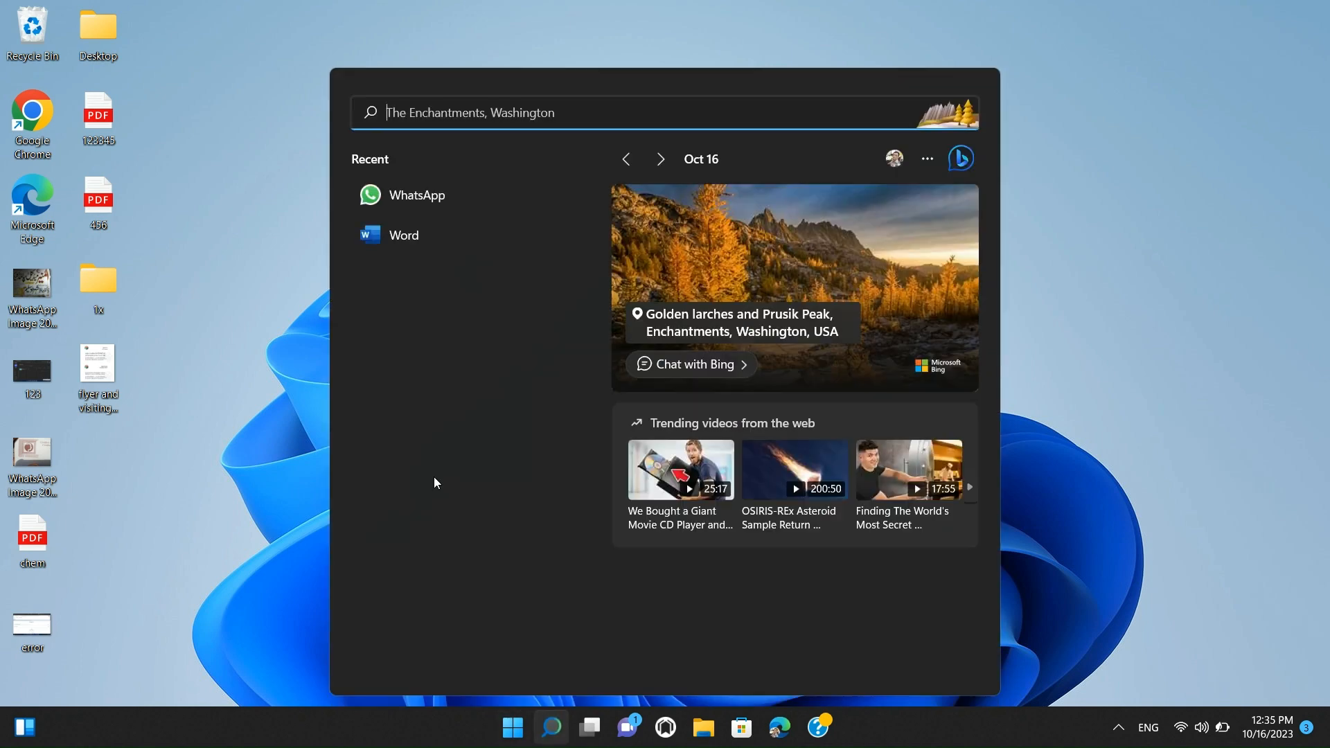
left_click(402, 234)
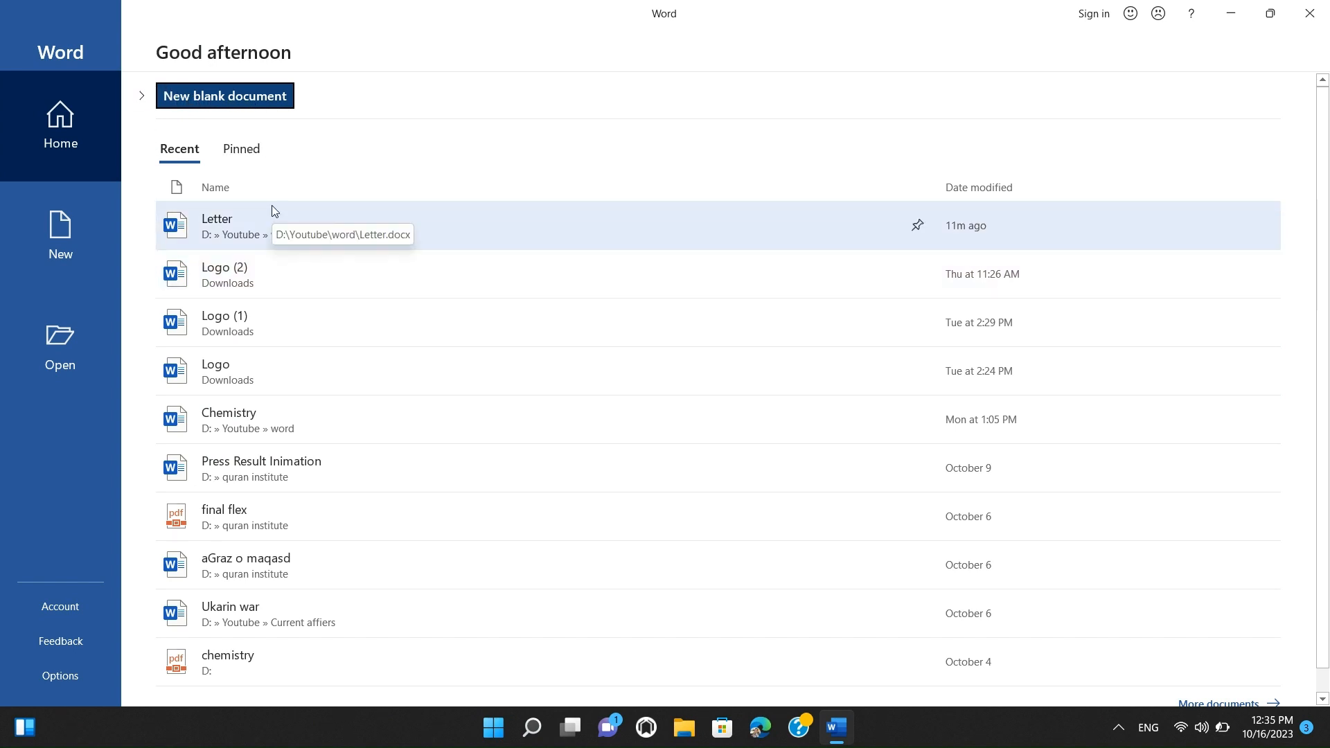
left_click(264, 226)
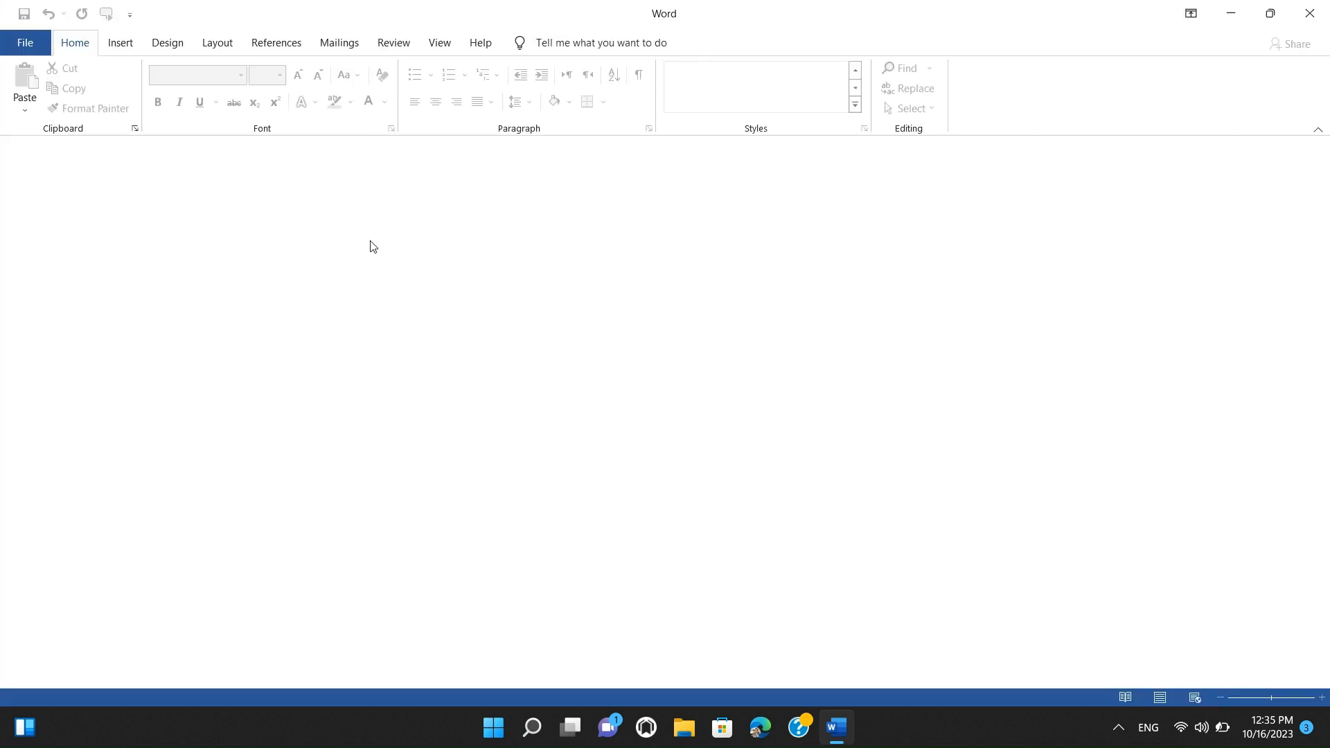
left_click(638, 426)
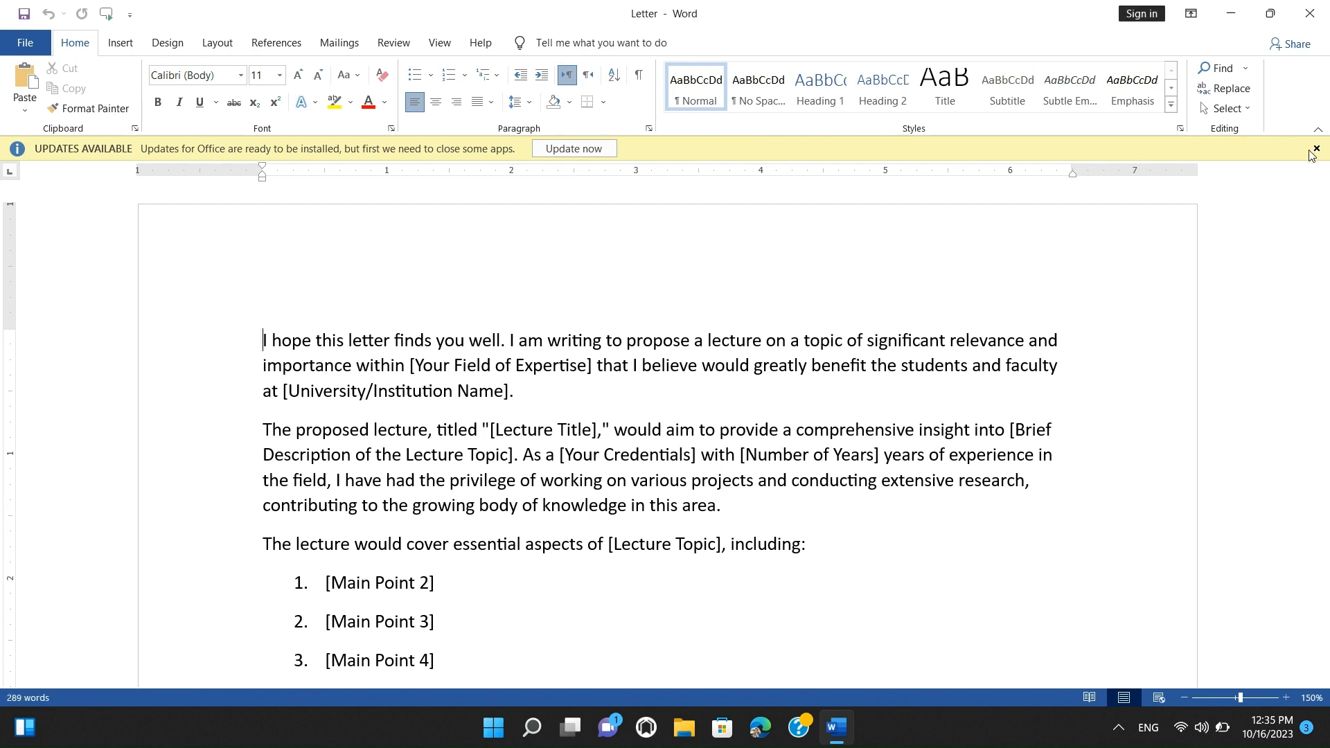
left_click(1317, 149)
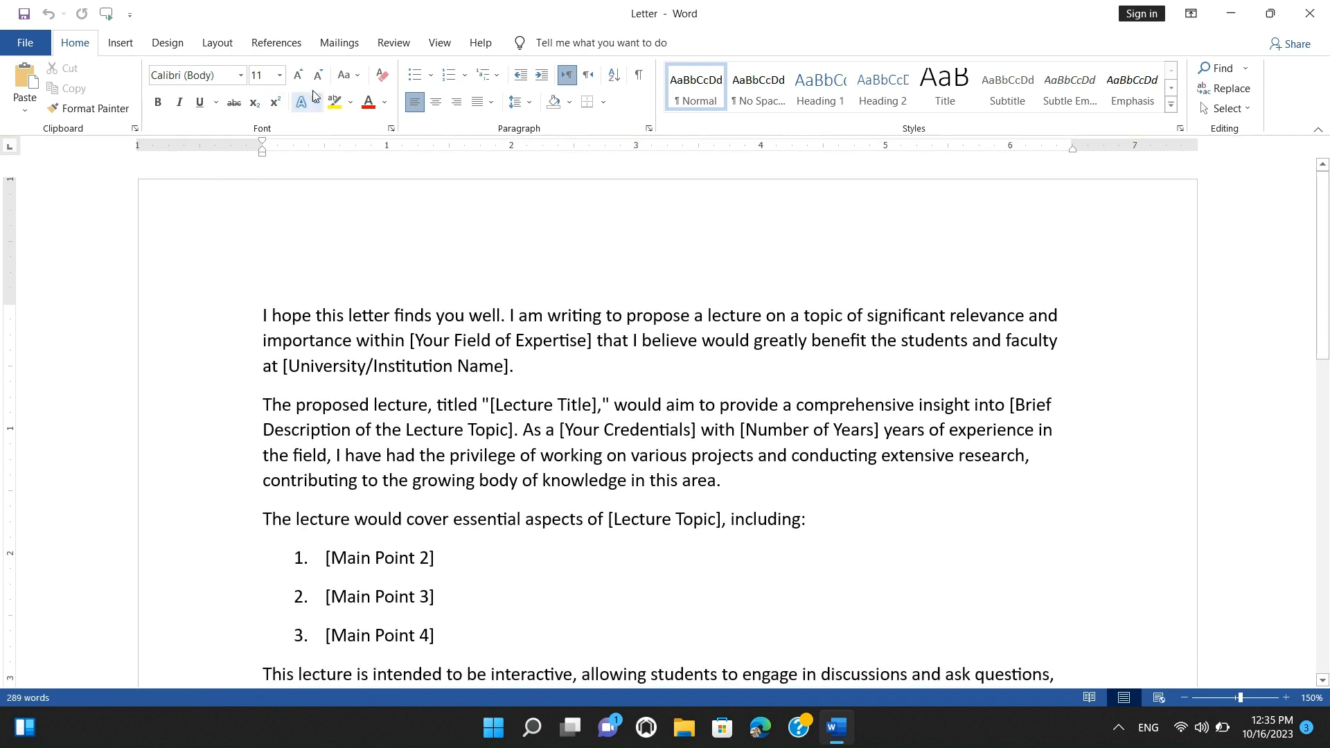
Start a mail merge of the Letters type for the document
left_click(342, 47)
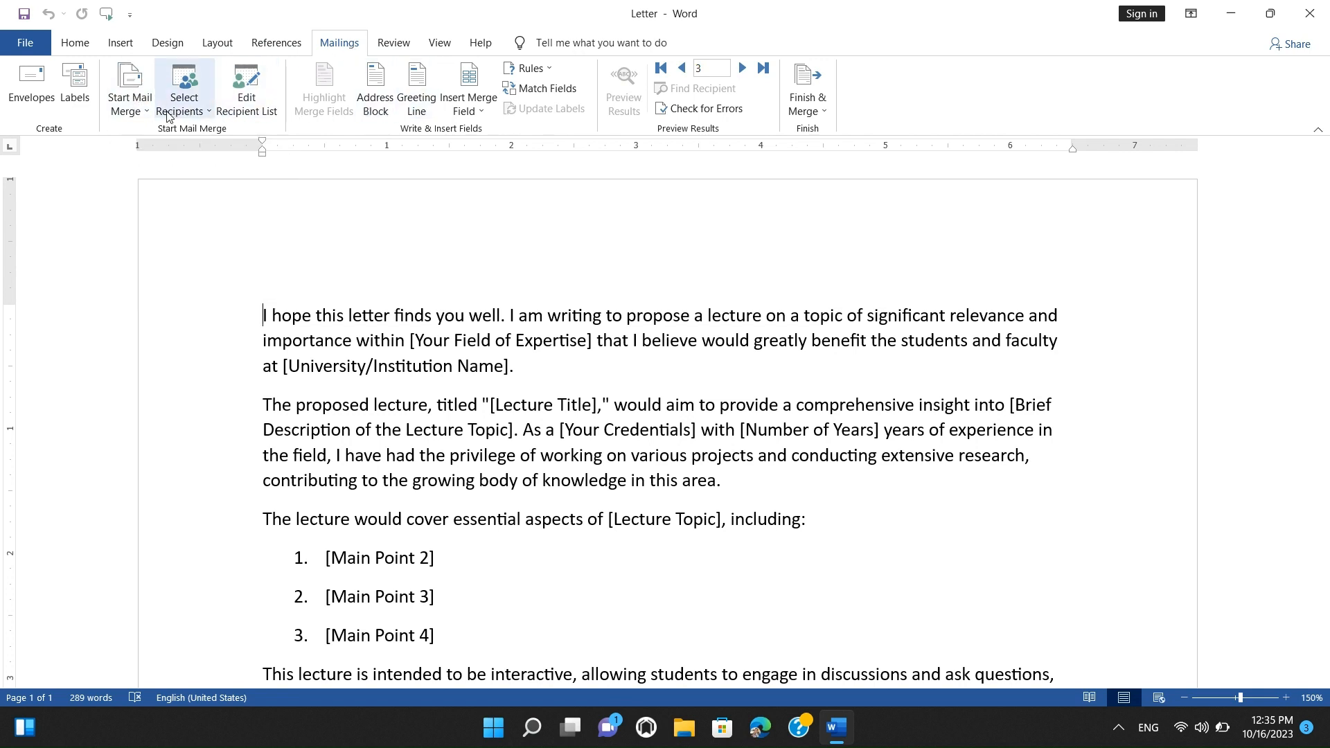
left_click(128, 102)
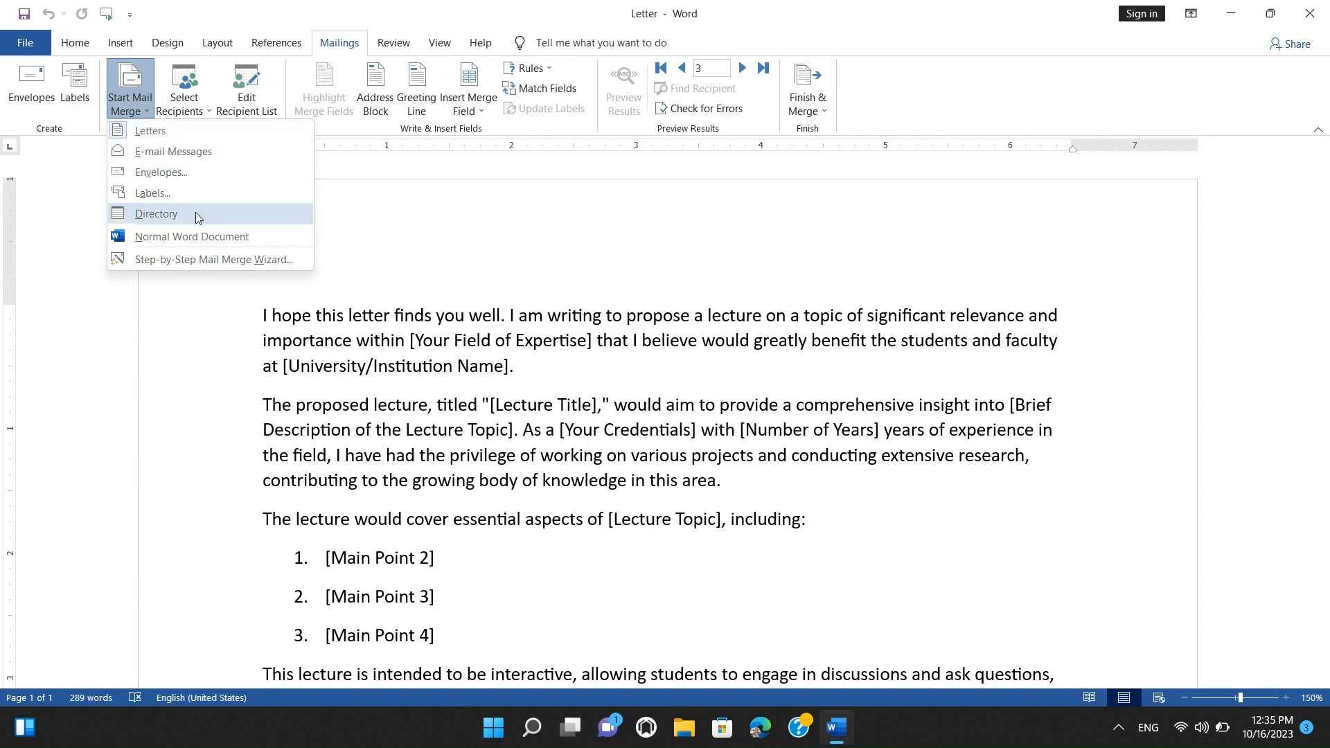
left_click(201, 133)
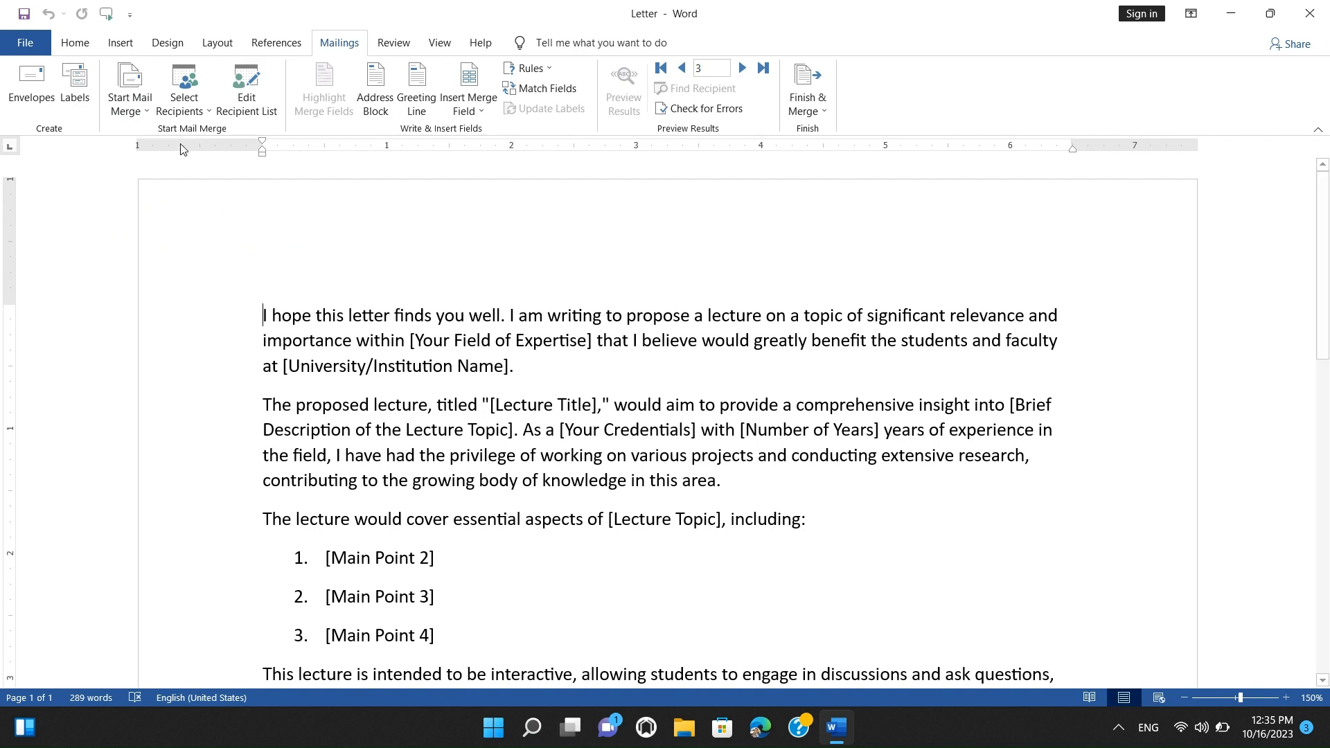
Attach the existing list Recipients.mdb from My Data Sources as the mail merge recipients
left_click(200, 110)
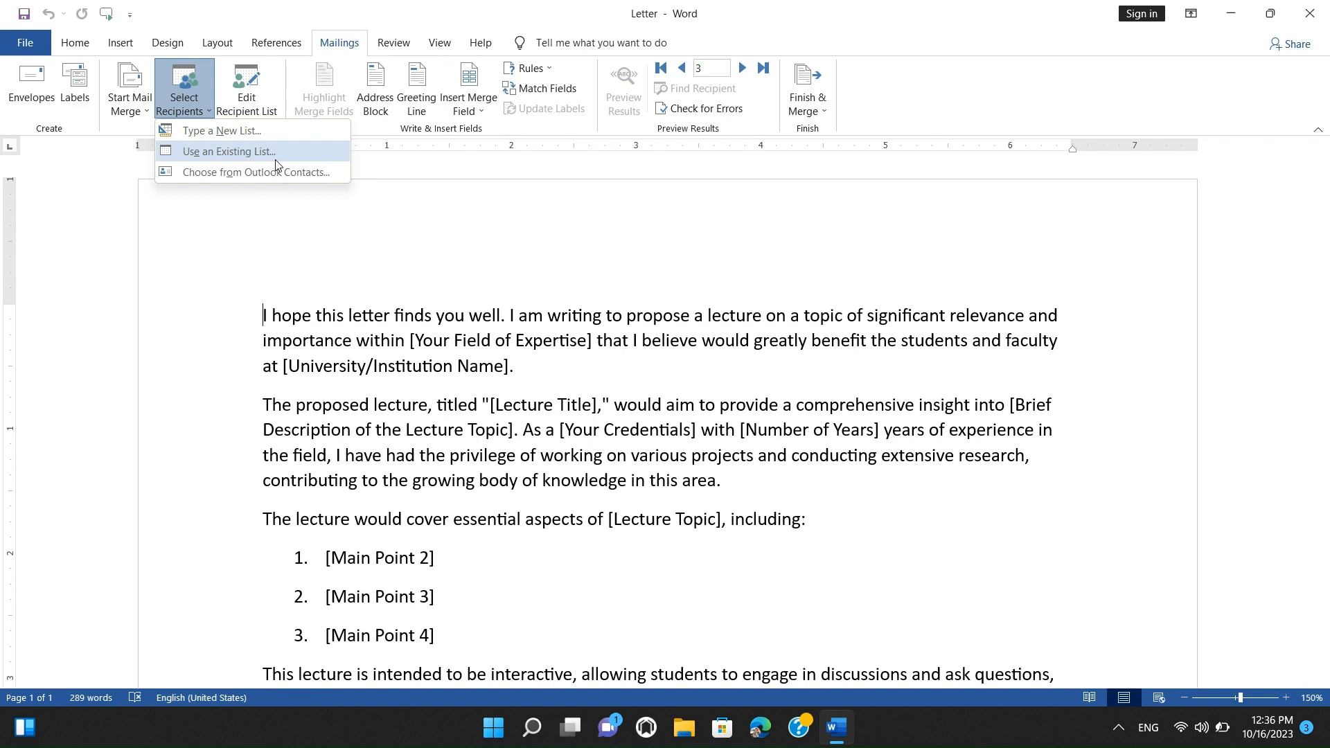
left_click(228, 153)
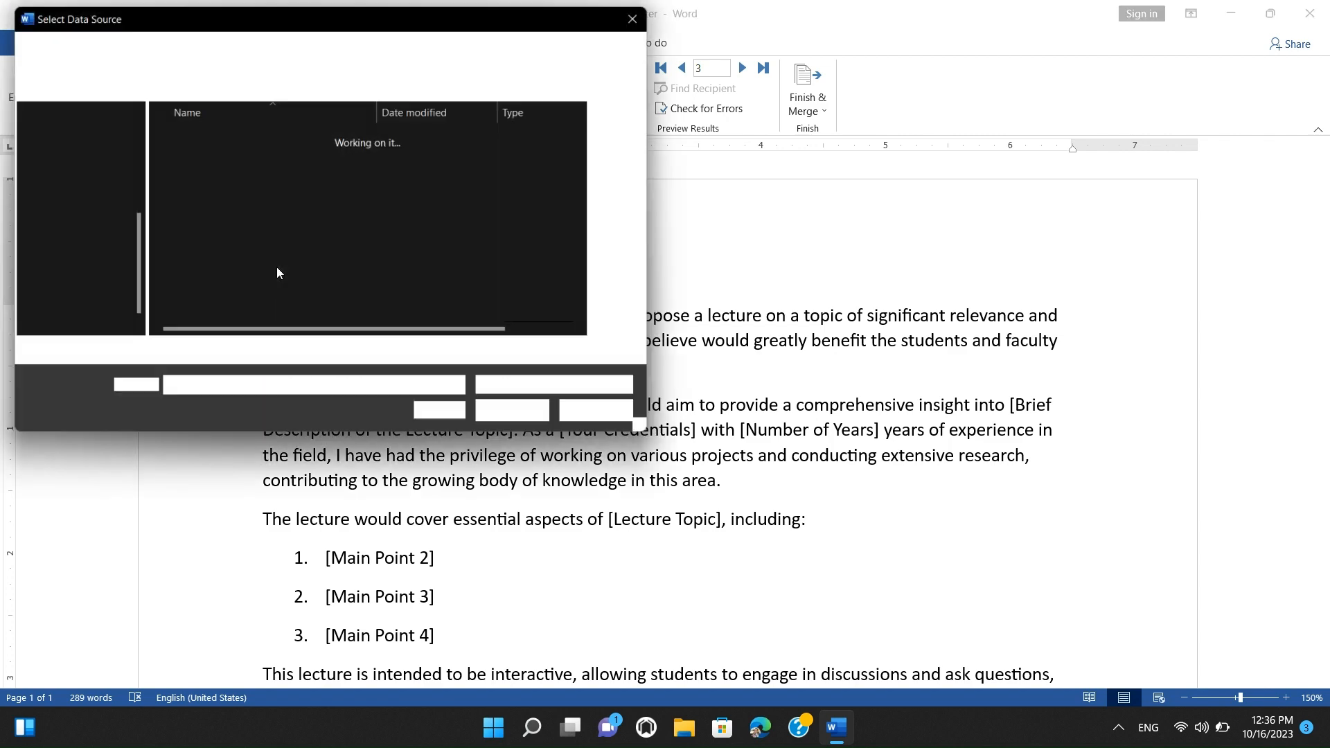
left_click(240, 223)
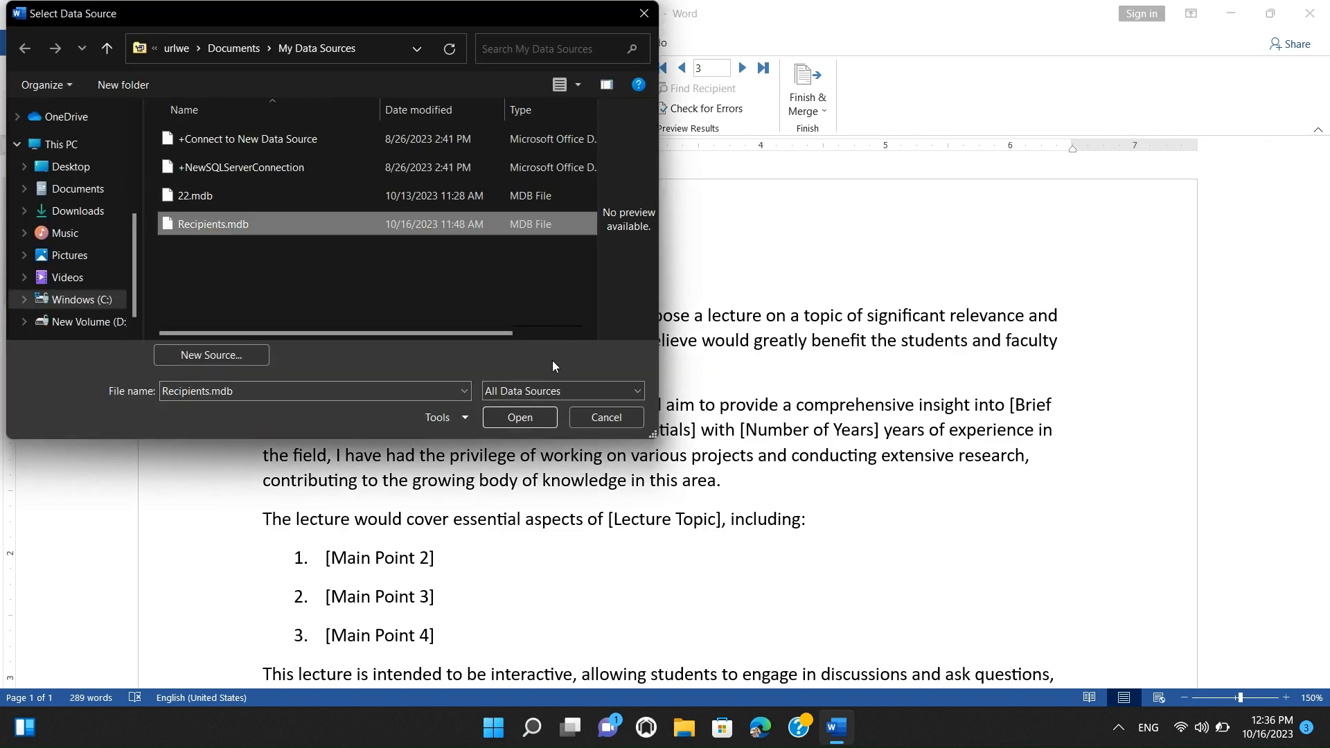
left_click(521, 416)
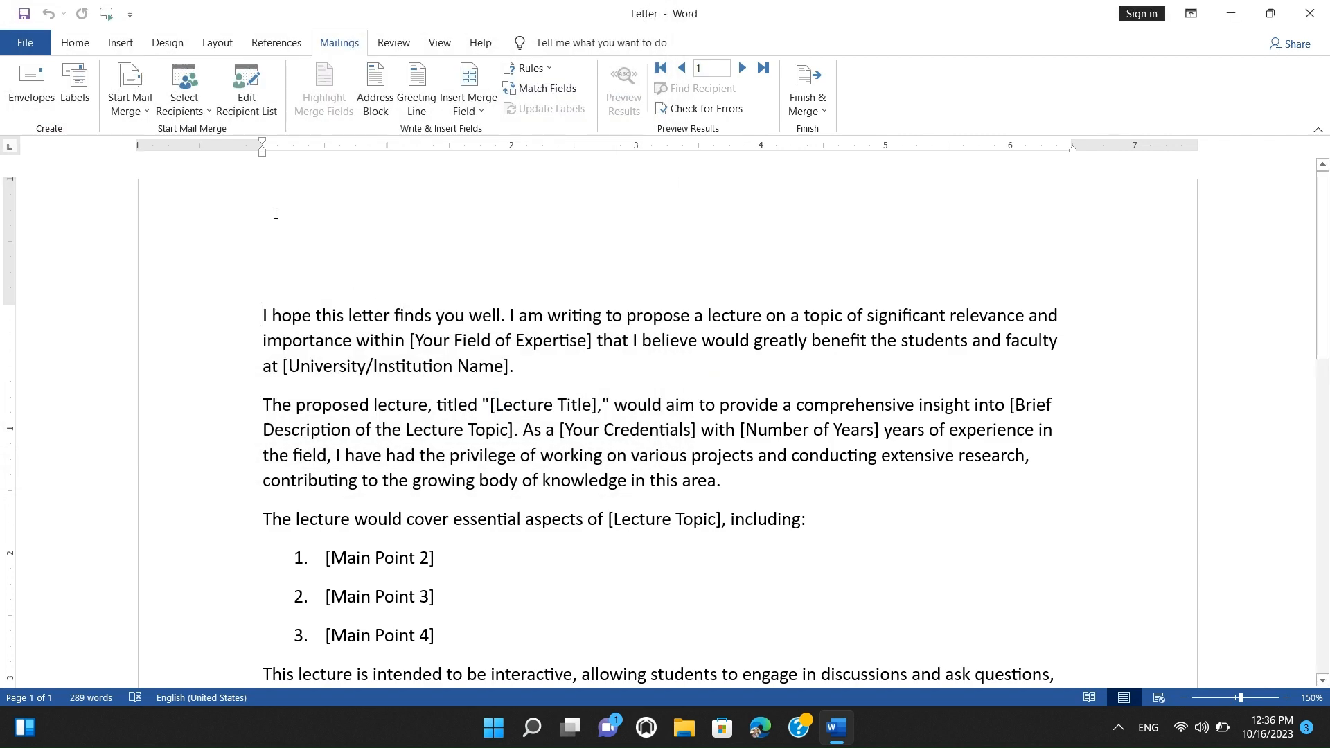
Add an empty line above the letter's first paragraph, "I hope this letter finds you well"
left_click(359, 340)
scroll(376, 348, "down", 8)
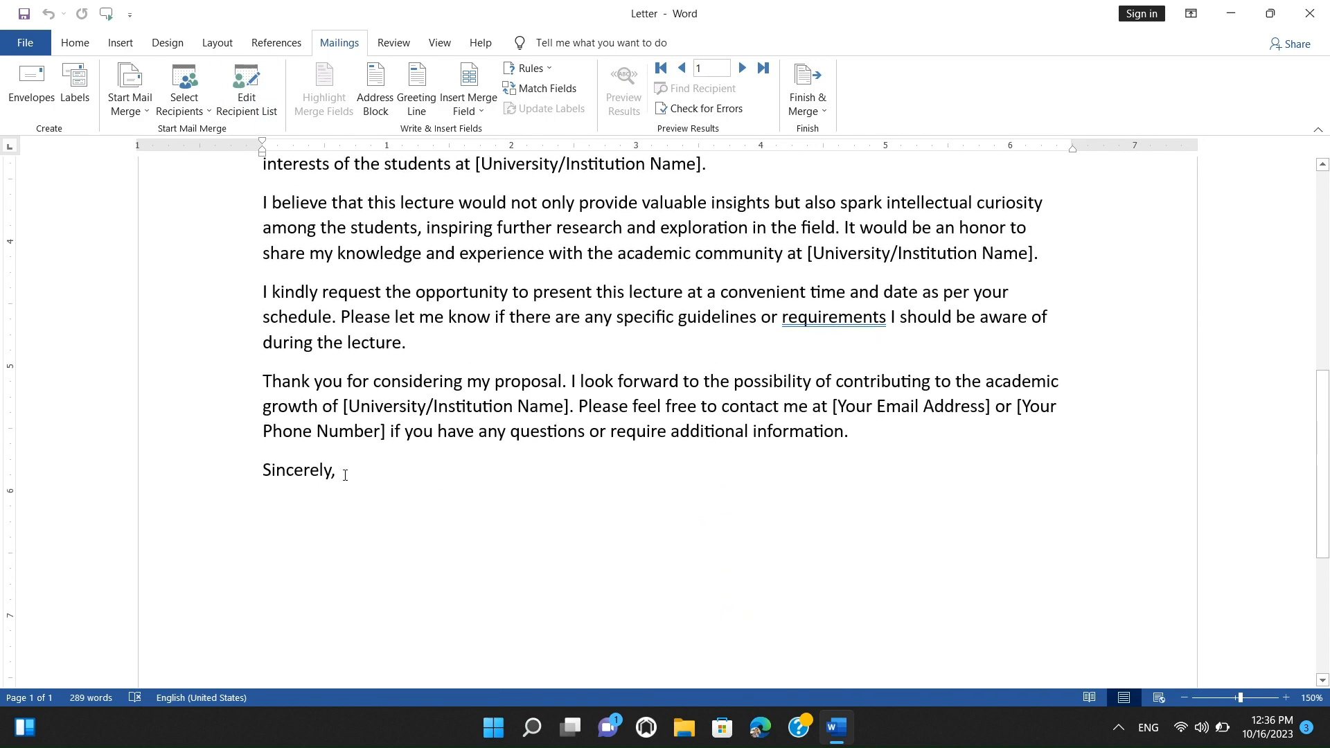
left_click(344, 470)
key("Return")
scroll(679, 395, "up", 10)
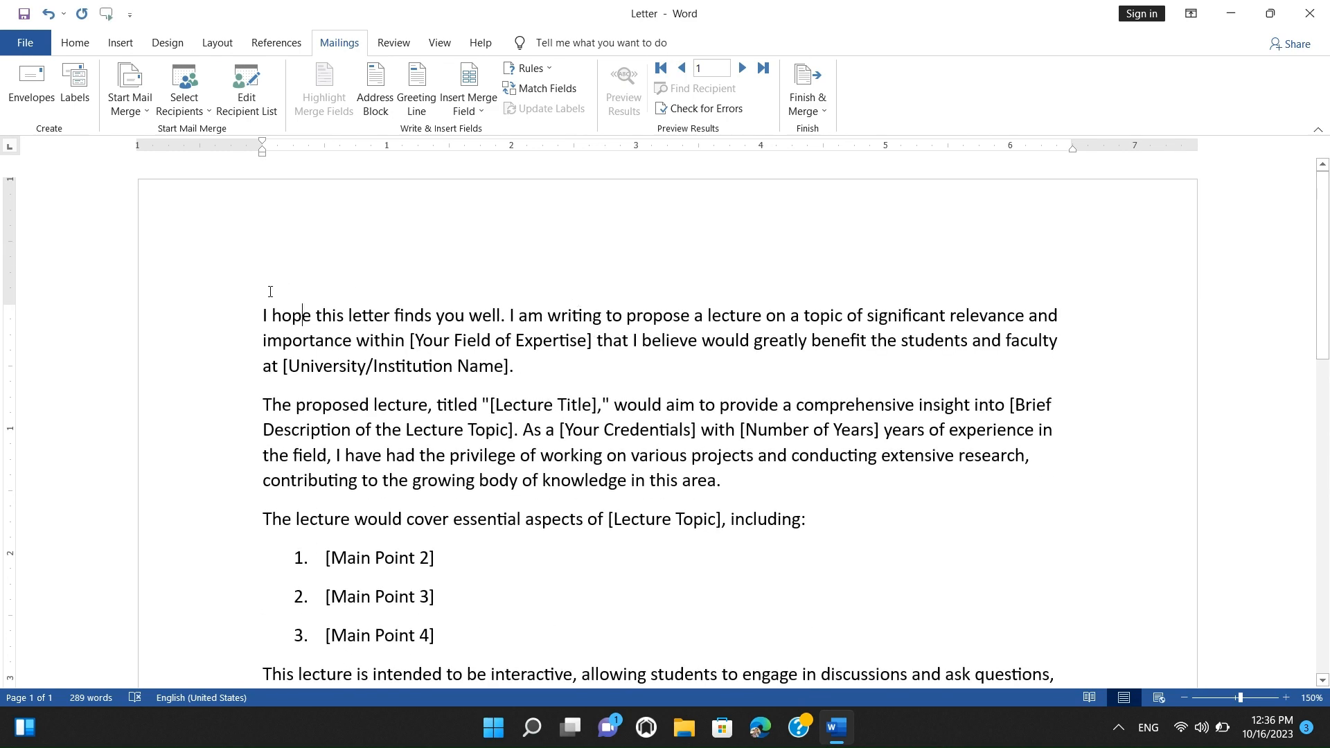
key("Return")
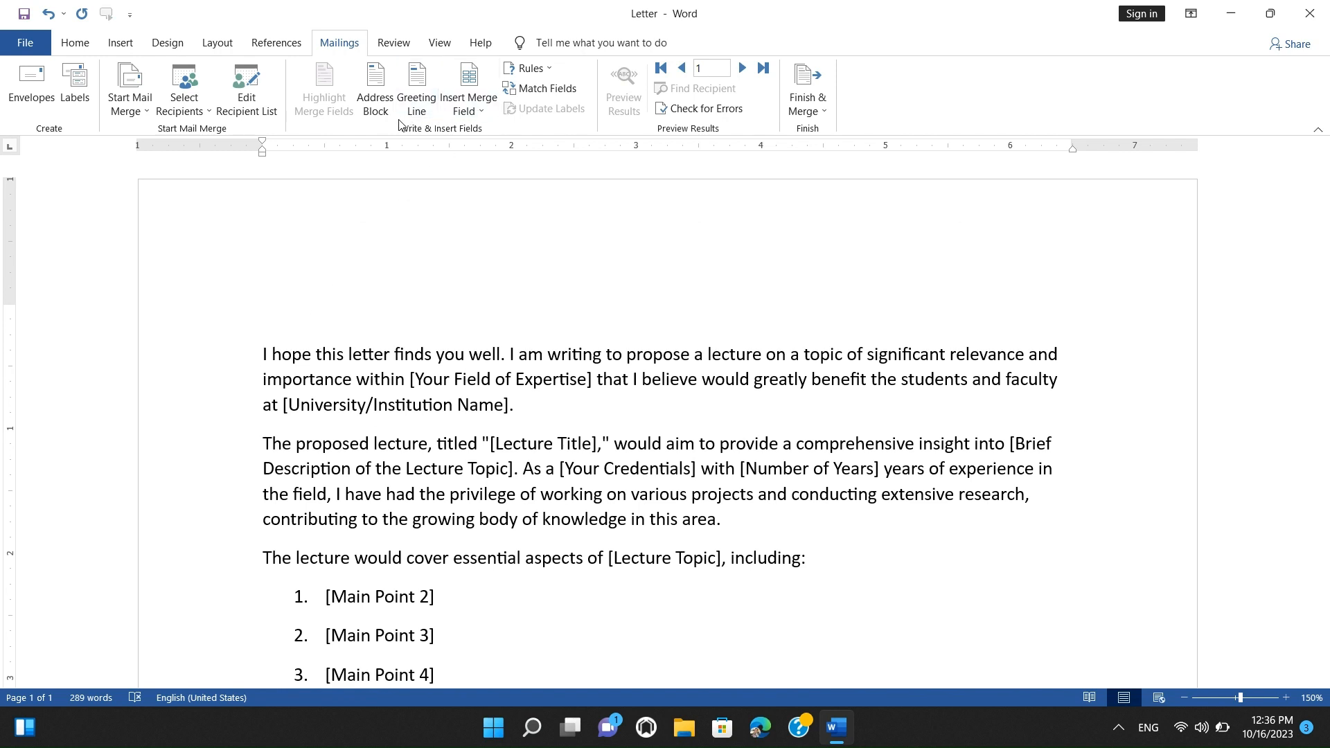
left_click(469, 112)
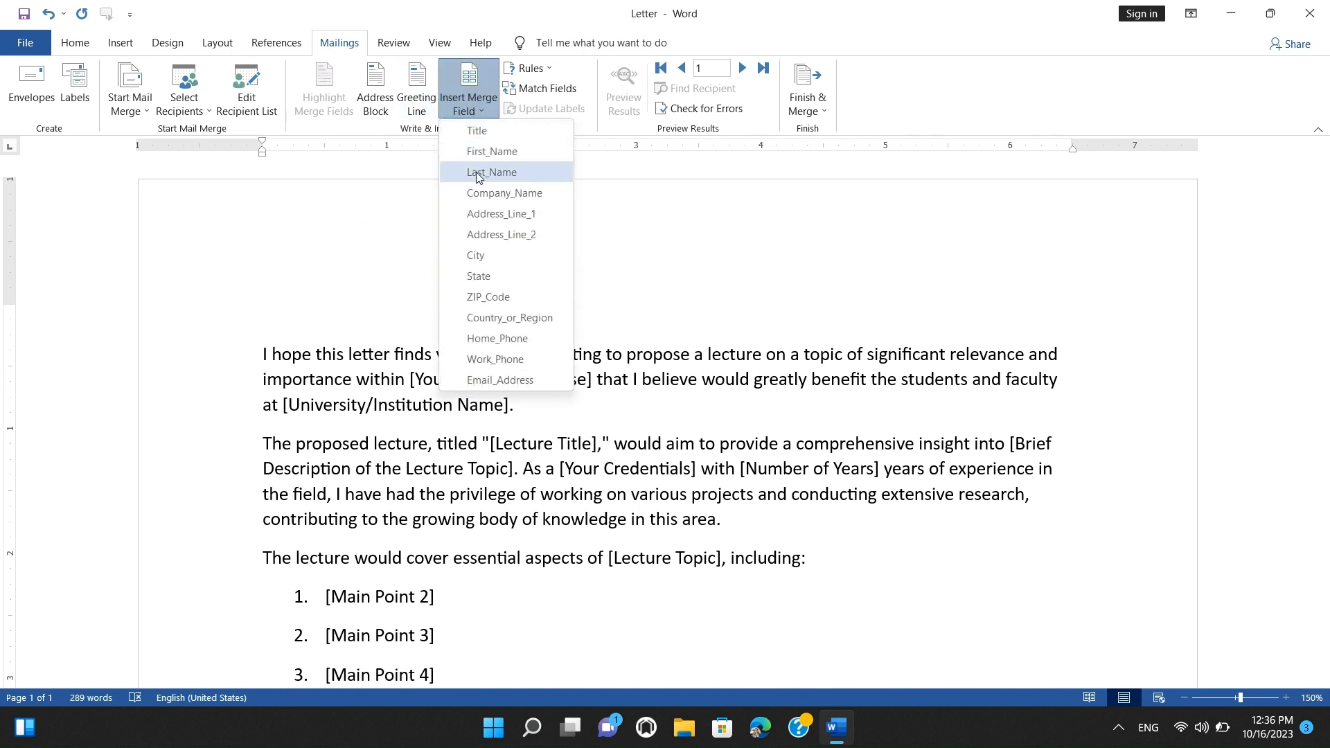
left_click(359, 225)
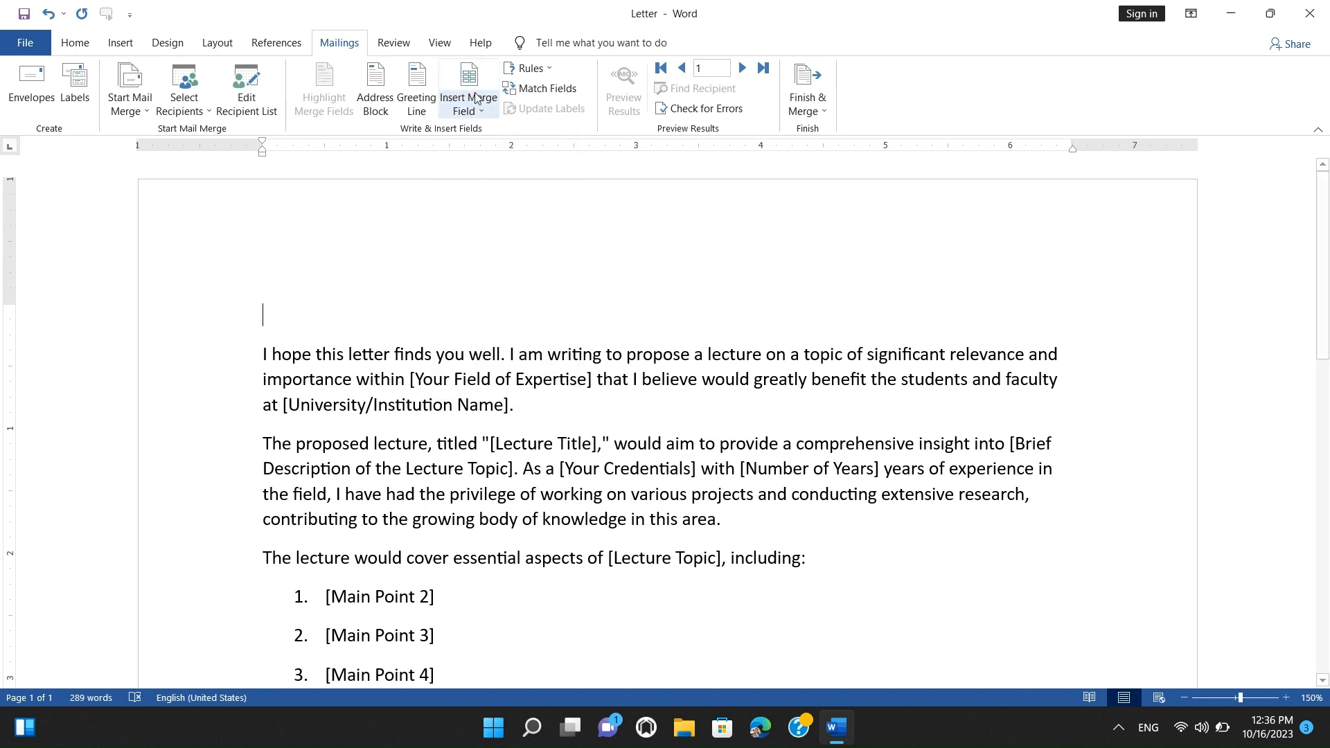
left_click(469, 82)
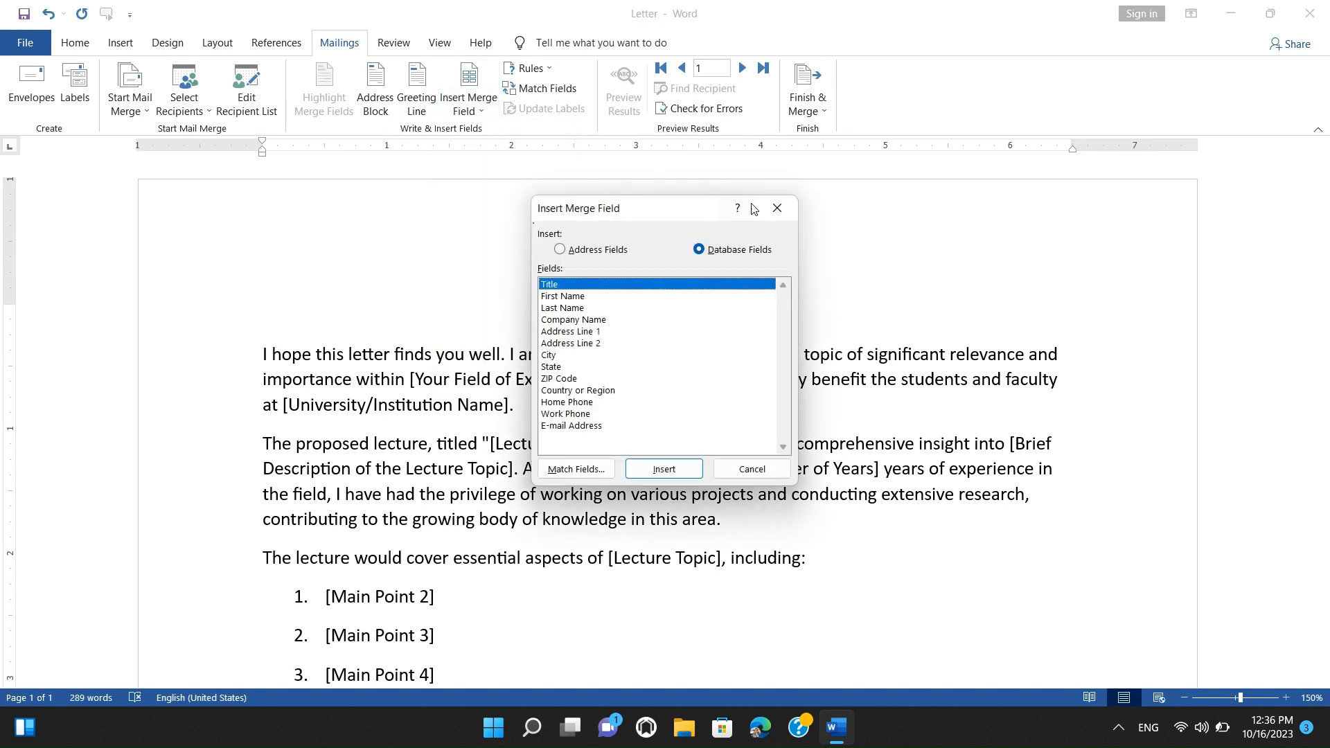
left_click(774, 210)
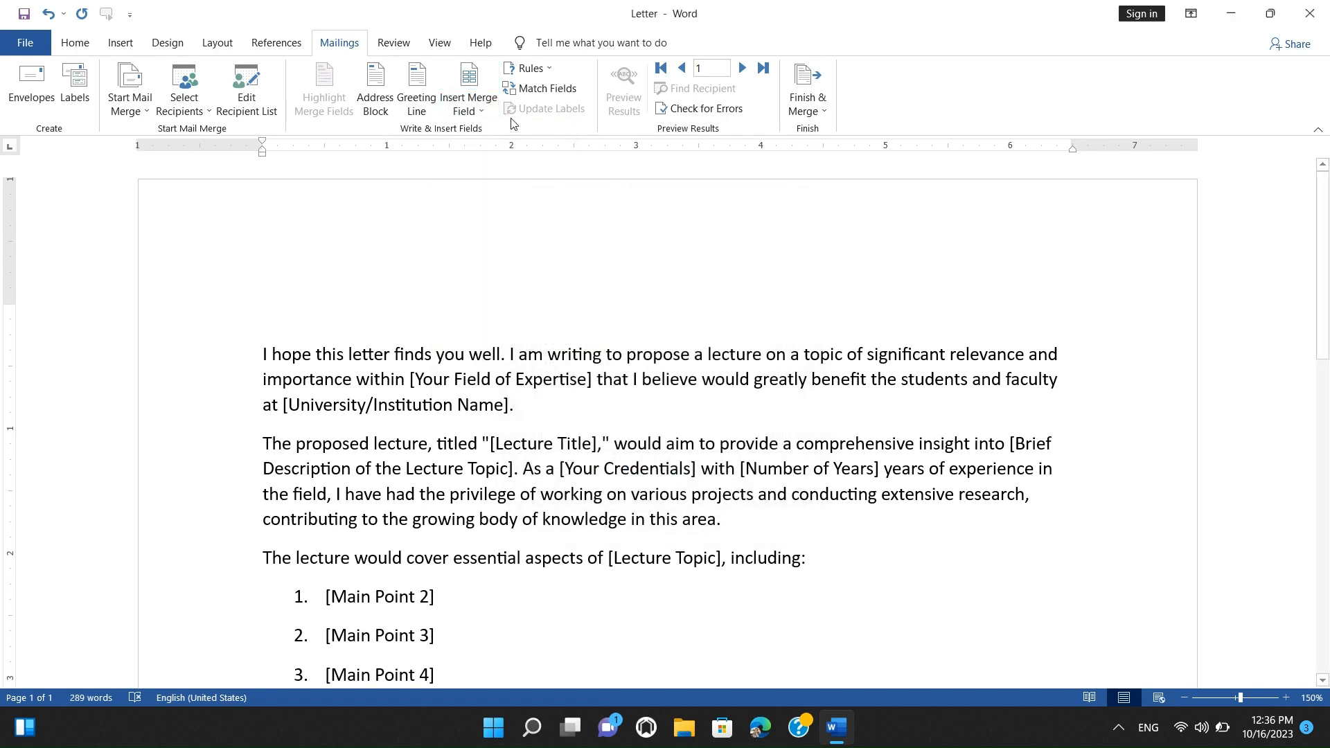
left_click(467, 107)
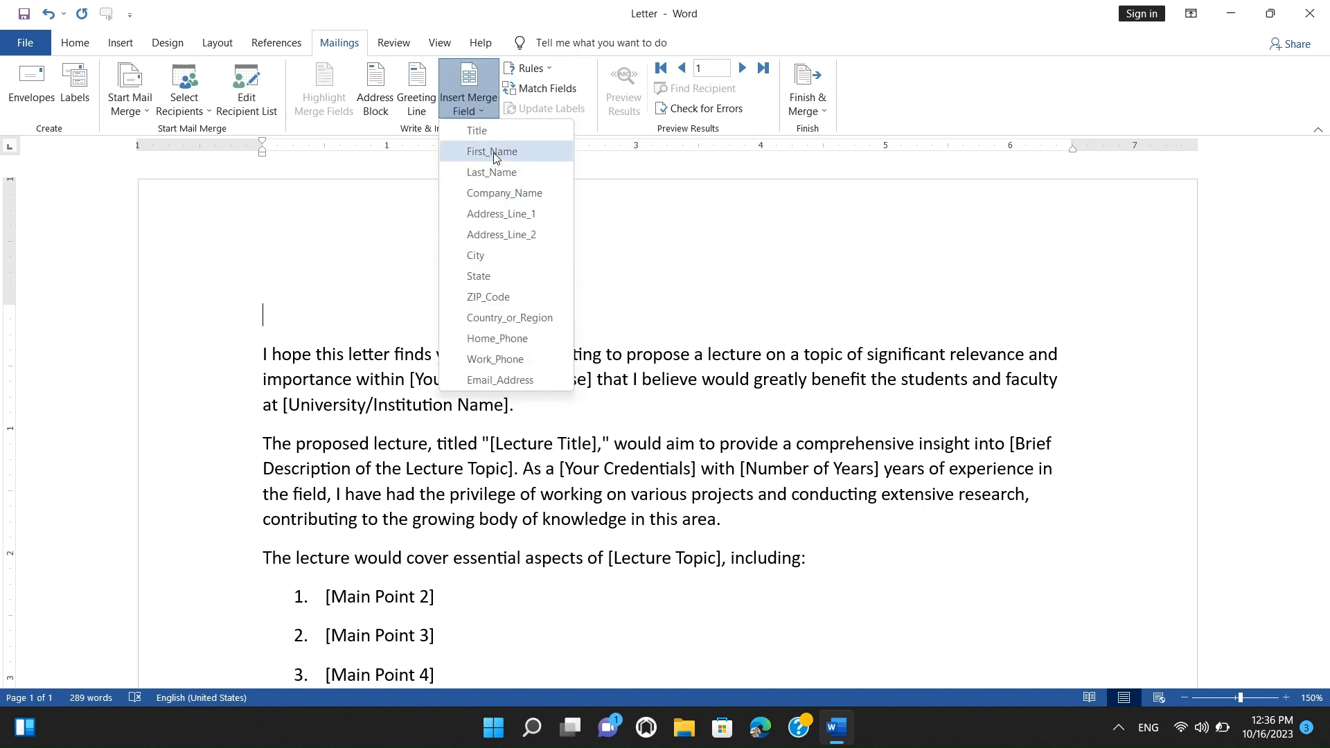
left_click(316, 290)
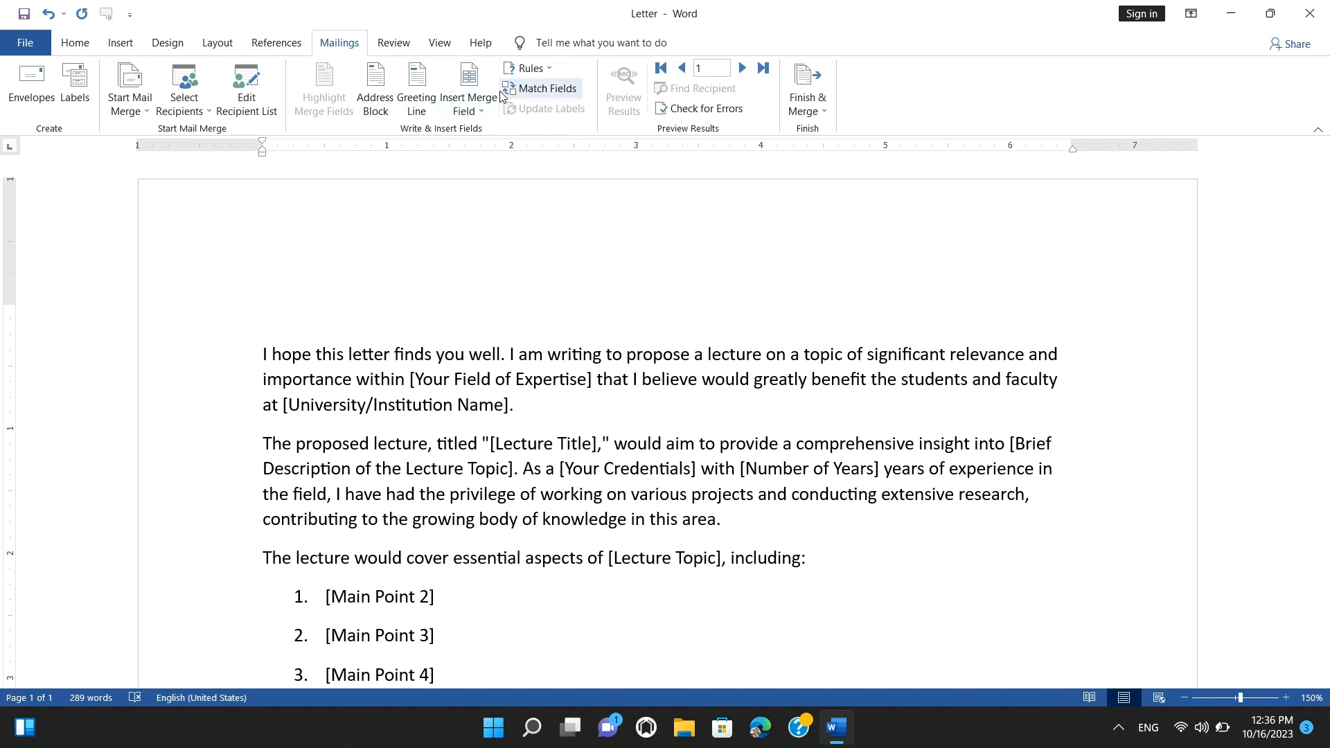
Insert the First_Name and Last_Name merge fields on the empty line above the letter text and turn on merge field highlighting
left_click(467, 105)
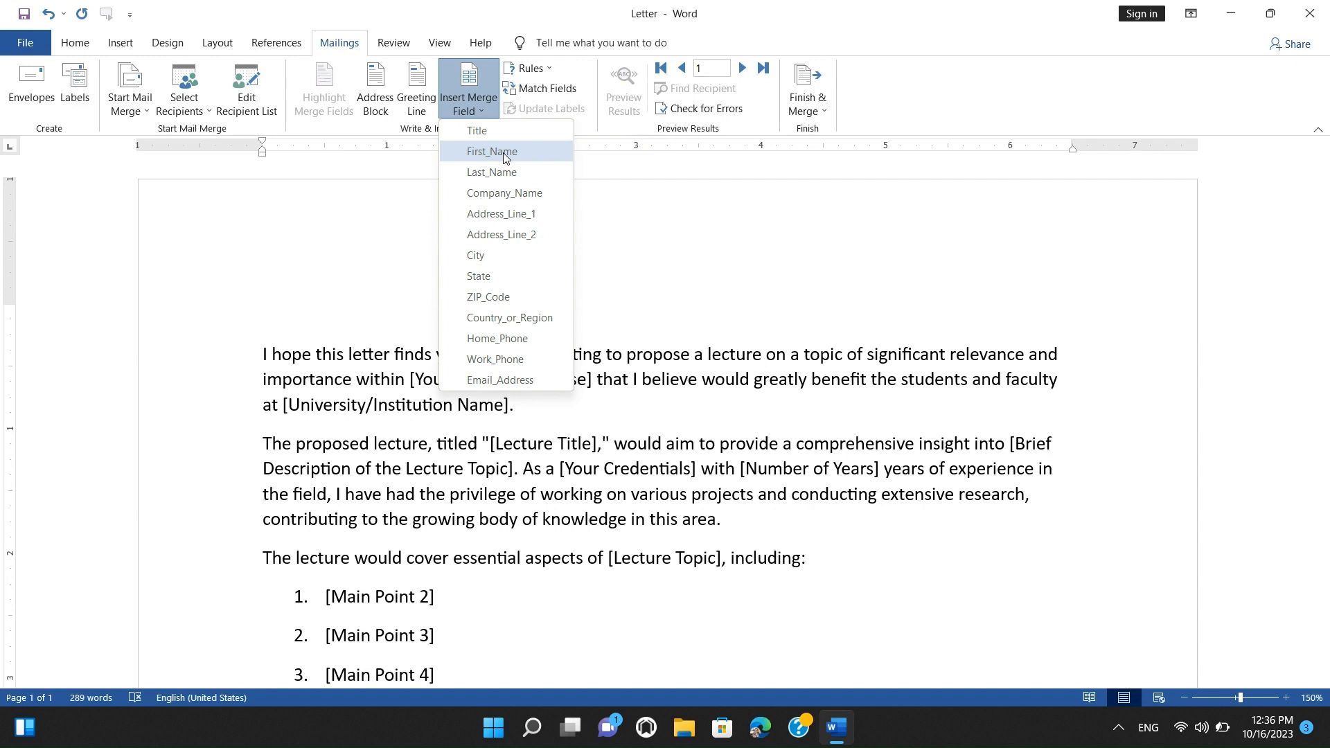
left_click(505, 153)
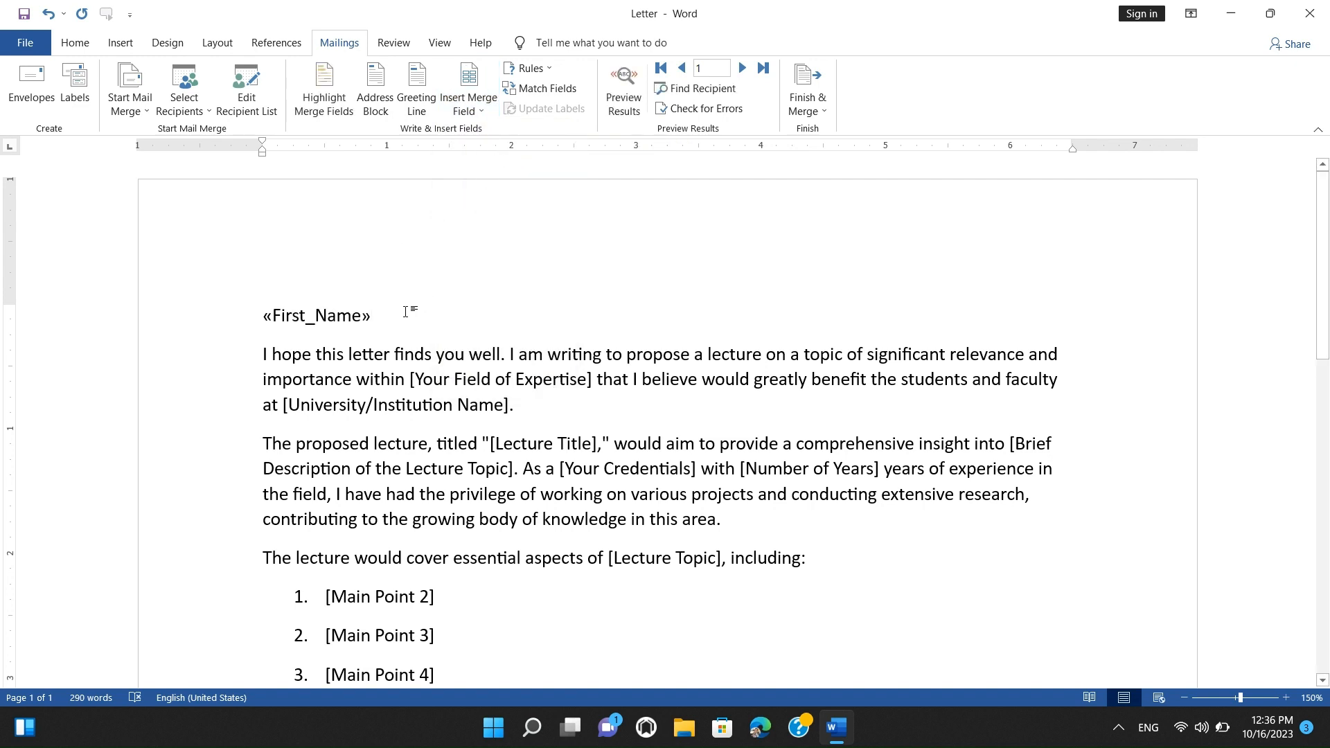
left_click(324, 89)
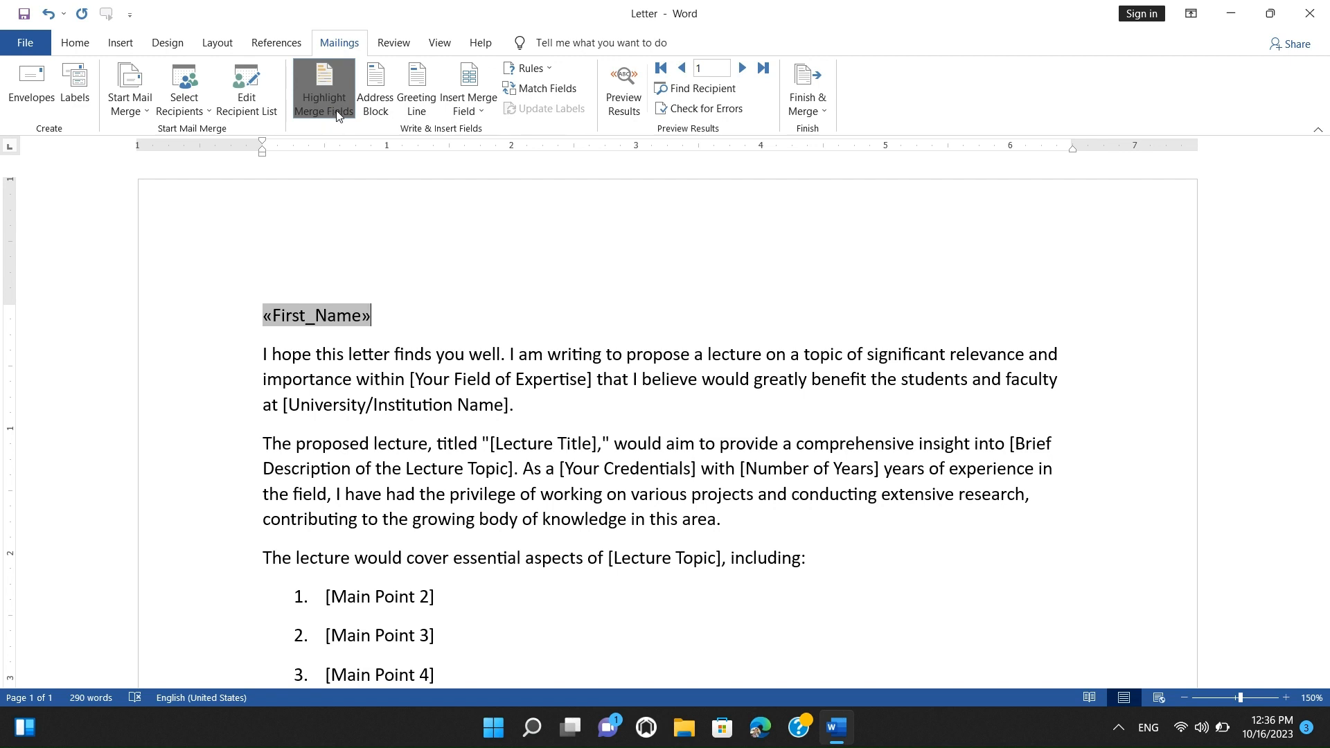
left_click(468, 97)
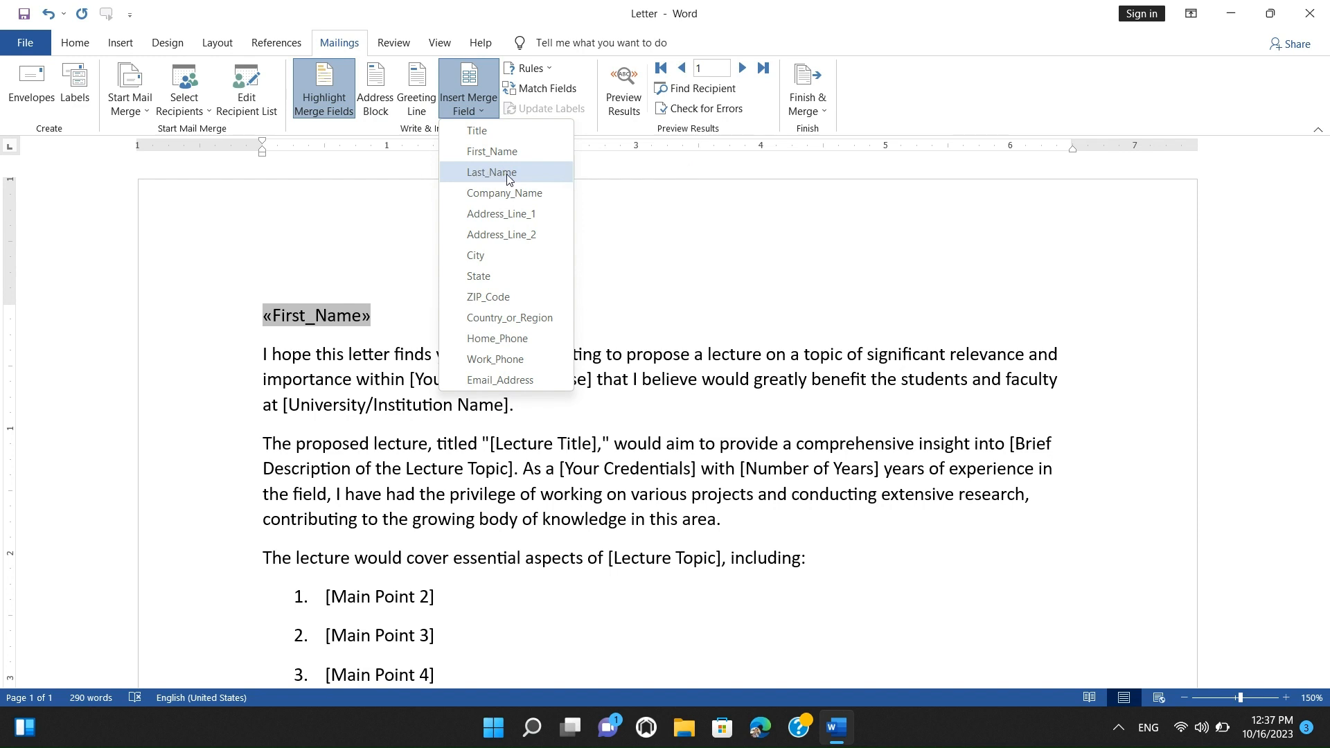
left_click(507, 179)
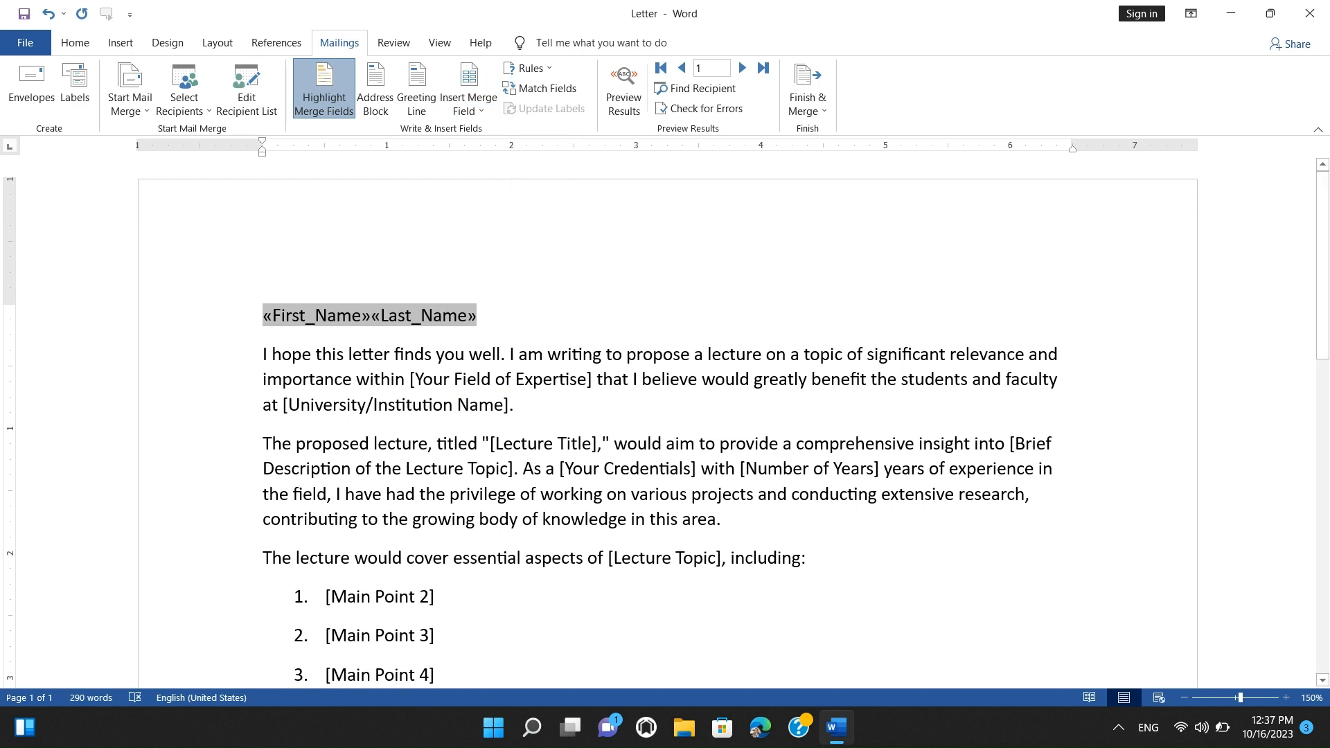
Insert an address block on a new line below the name fields, using the title, full first name, last name and suffix format, previewing up to recipient 3
key("Return")
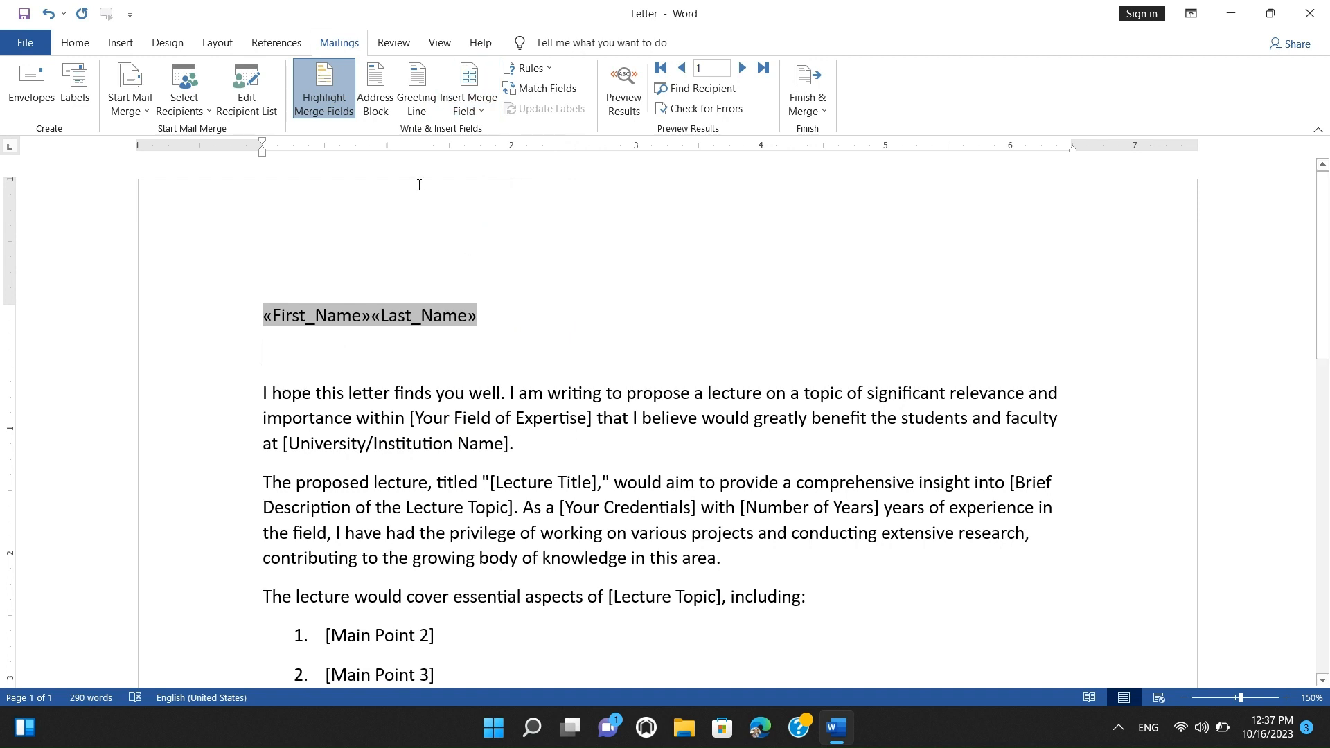
left_click(376, 90)
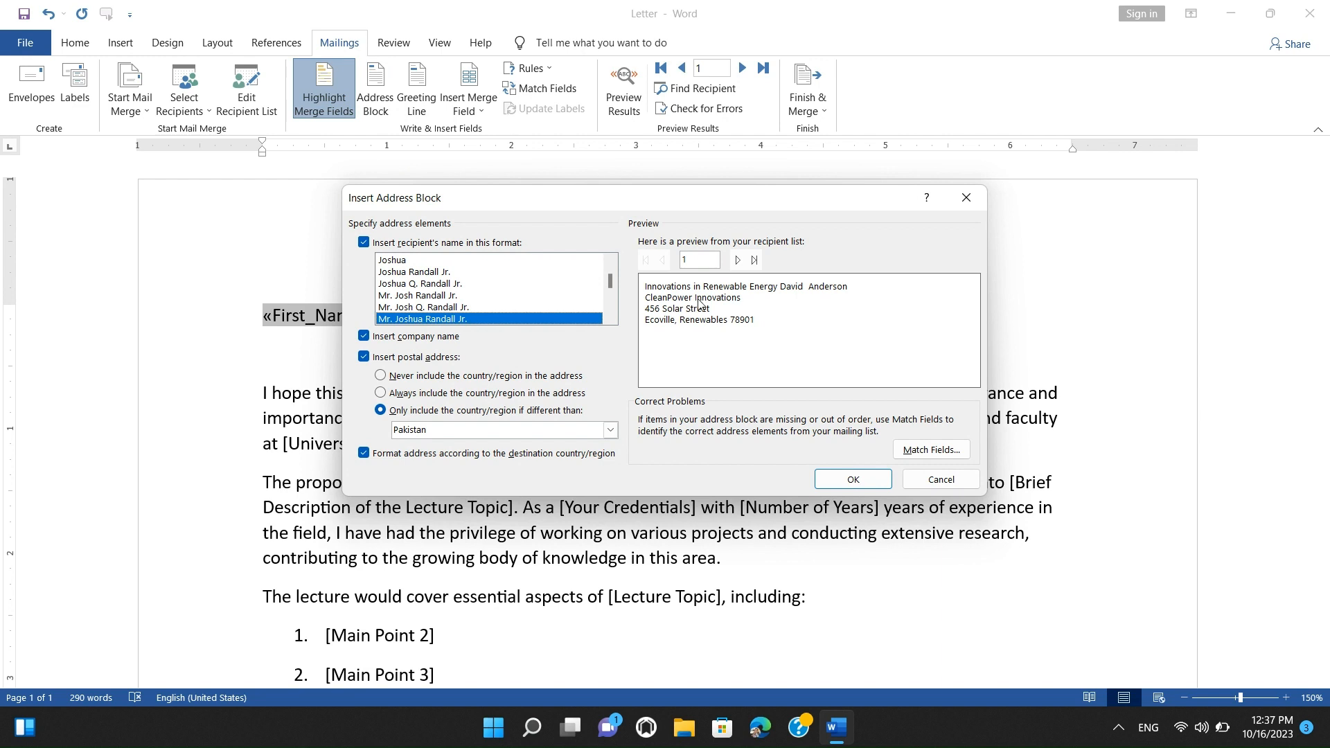
left_click(450, 308)
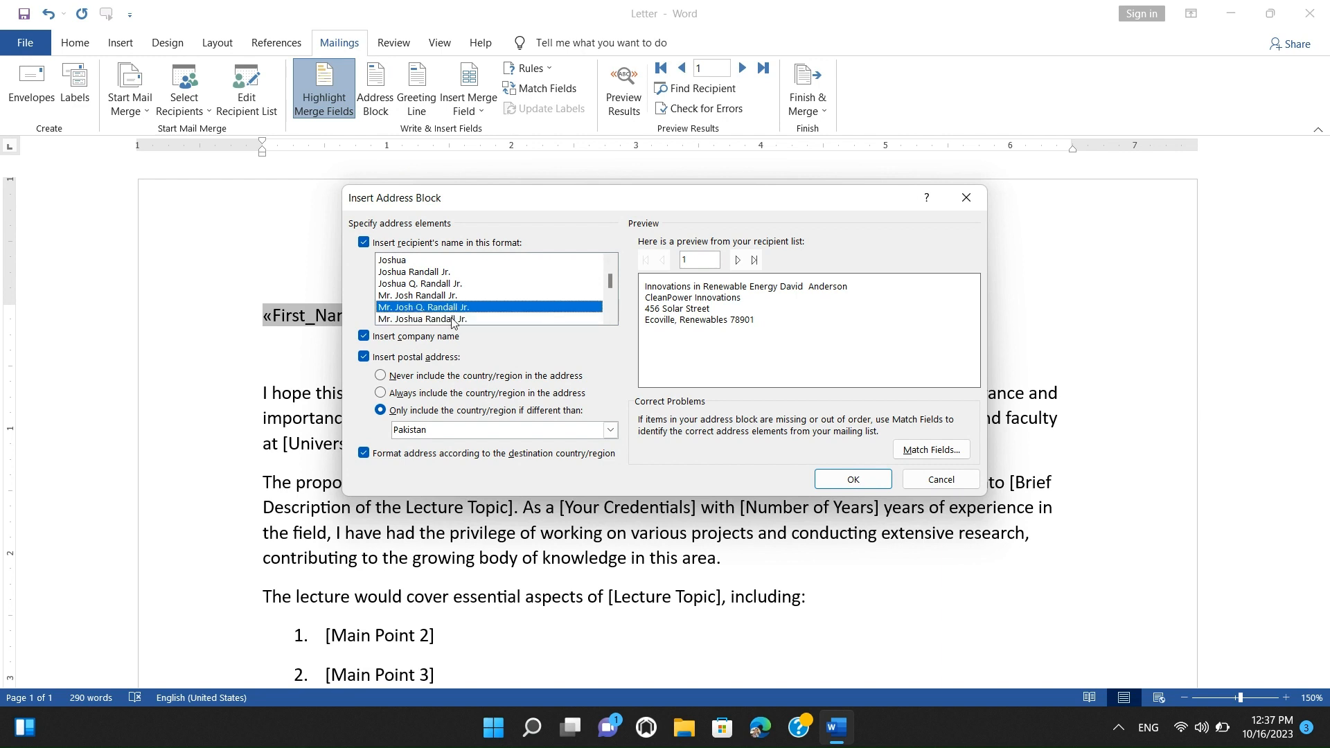
left_click(456, 319)
left_click(739, 260)
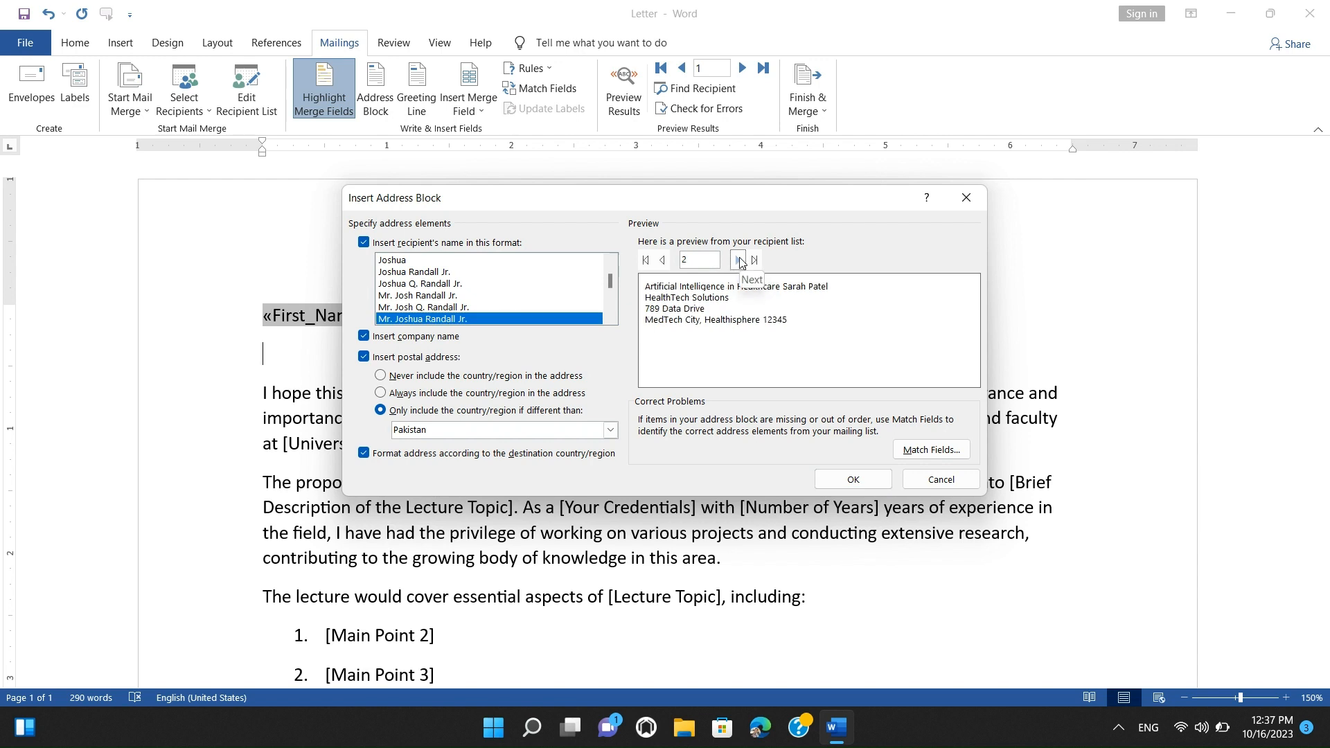
left_click(740, 260)
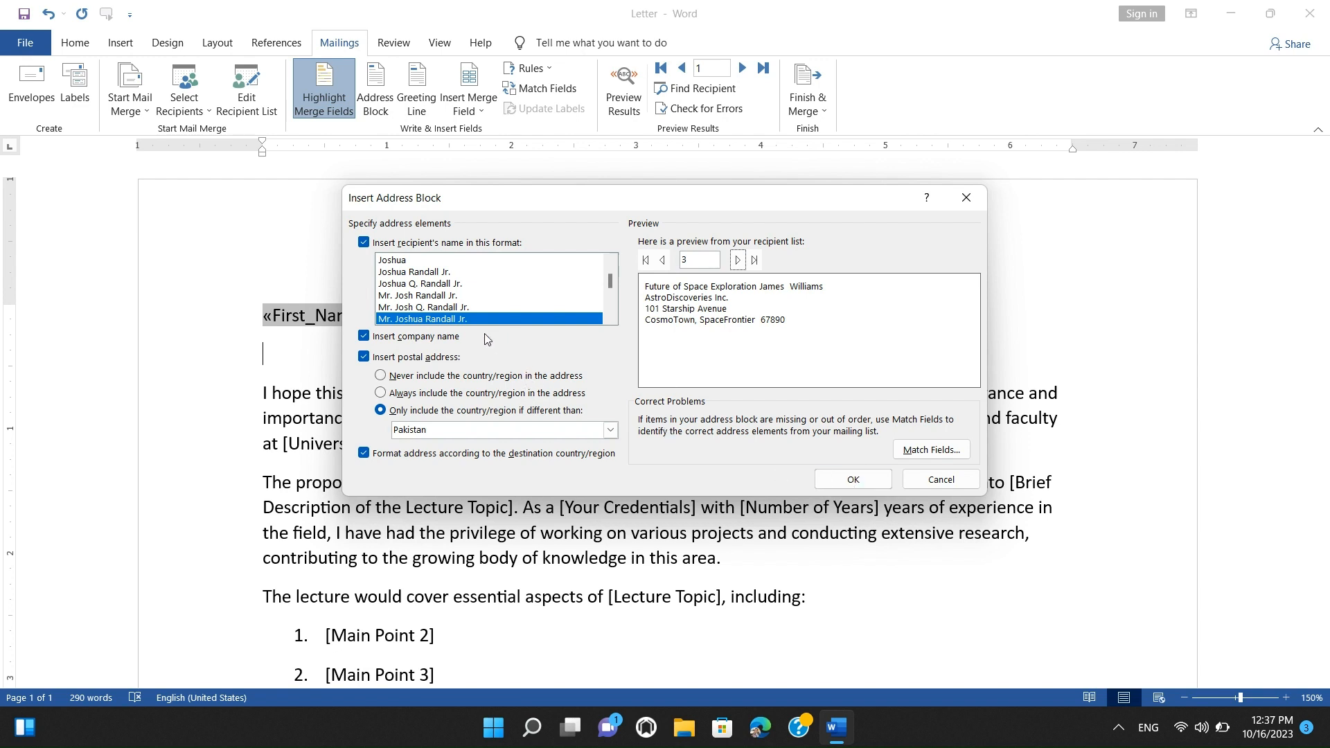
left_click(853, 479)
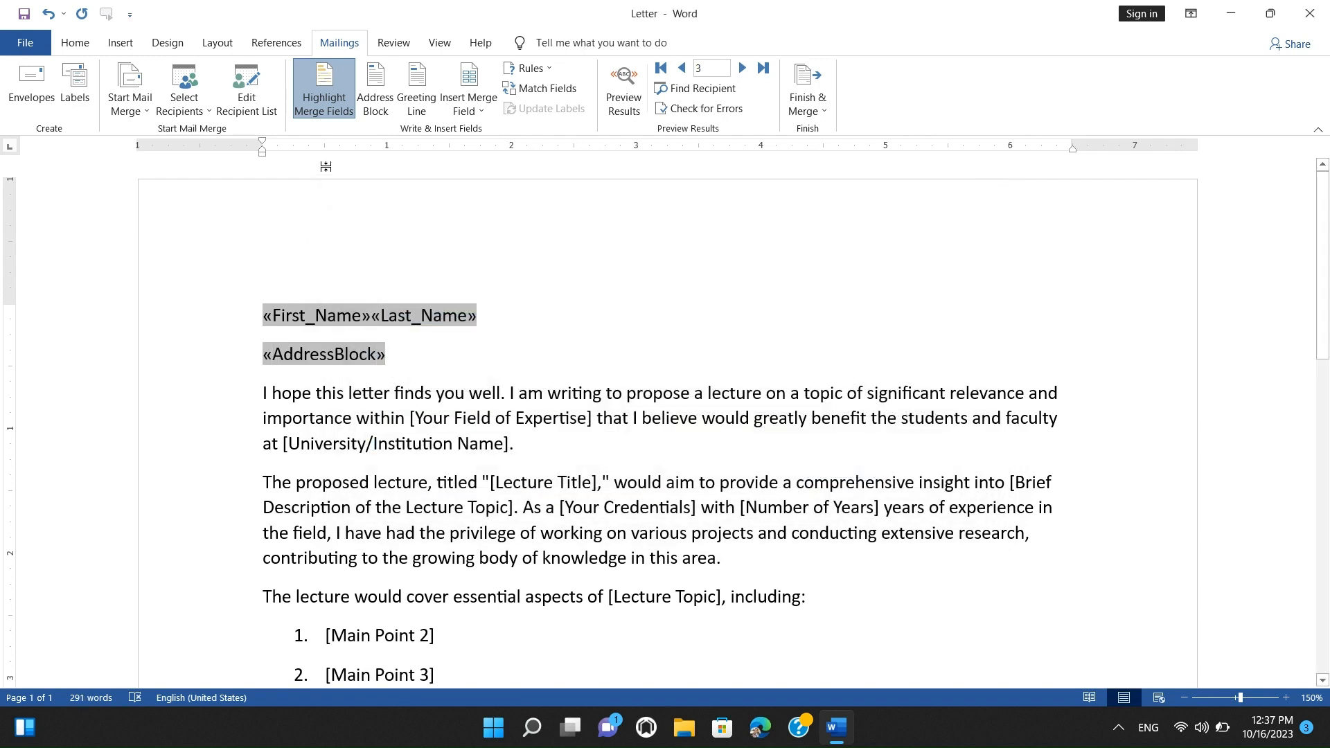
Insert a greeting line on a new line below the address block, using "Dear", title and last name, and a comma, previewing up to recipient 5
key("Return")
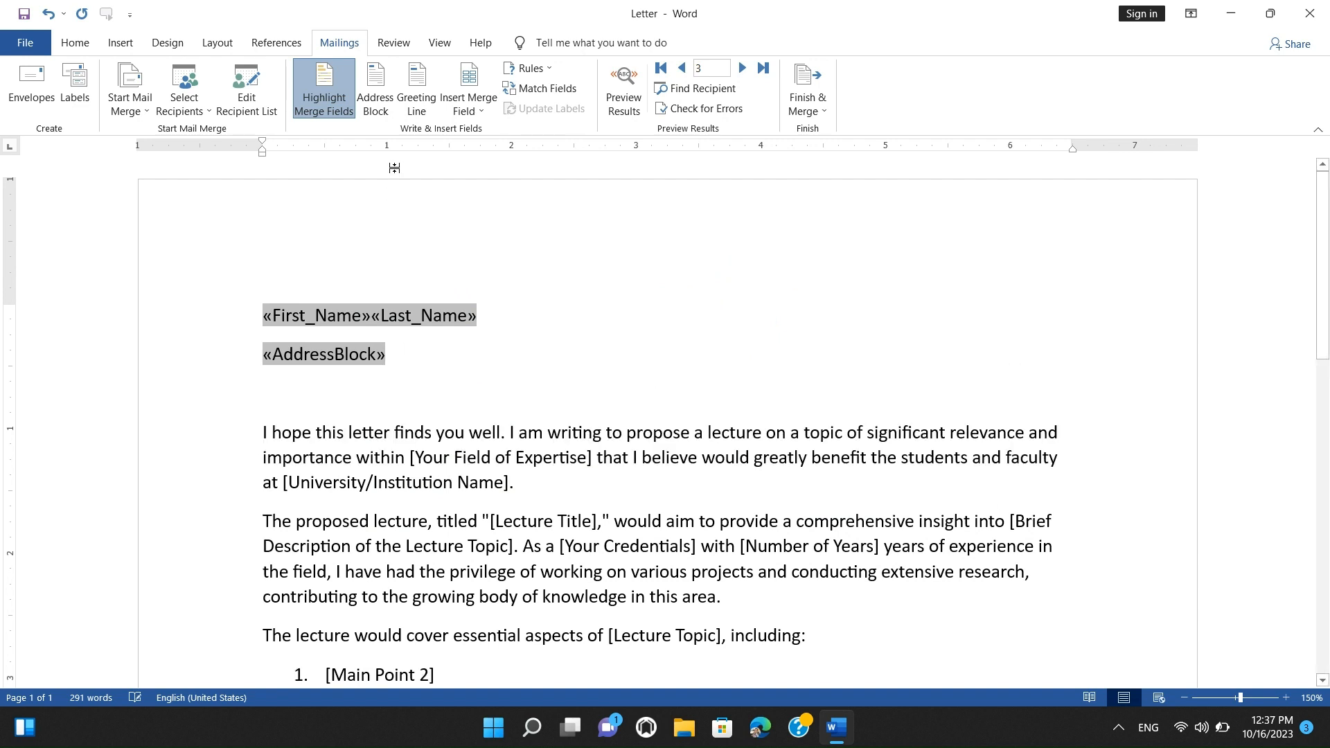
left_click(414, 105)
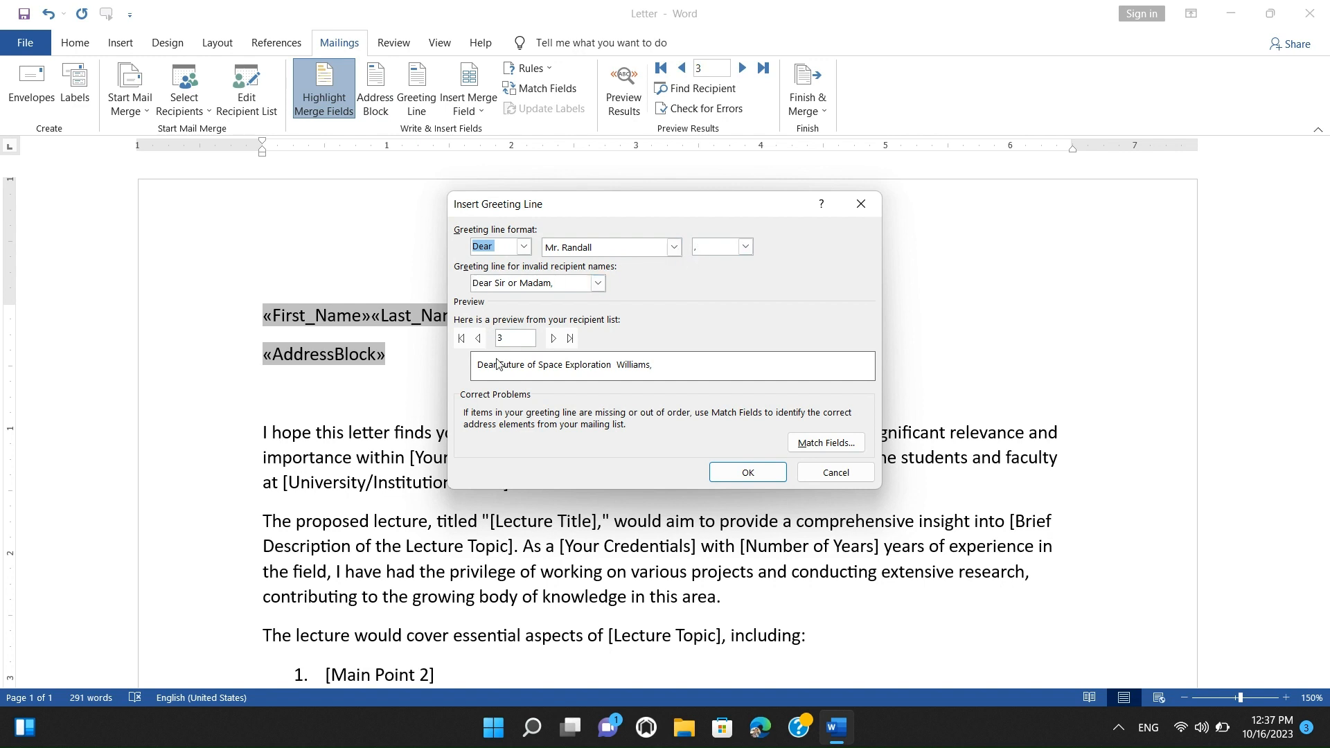
left_click(553, 338)
left_click(553, 338)
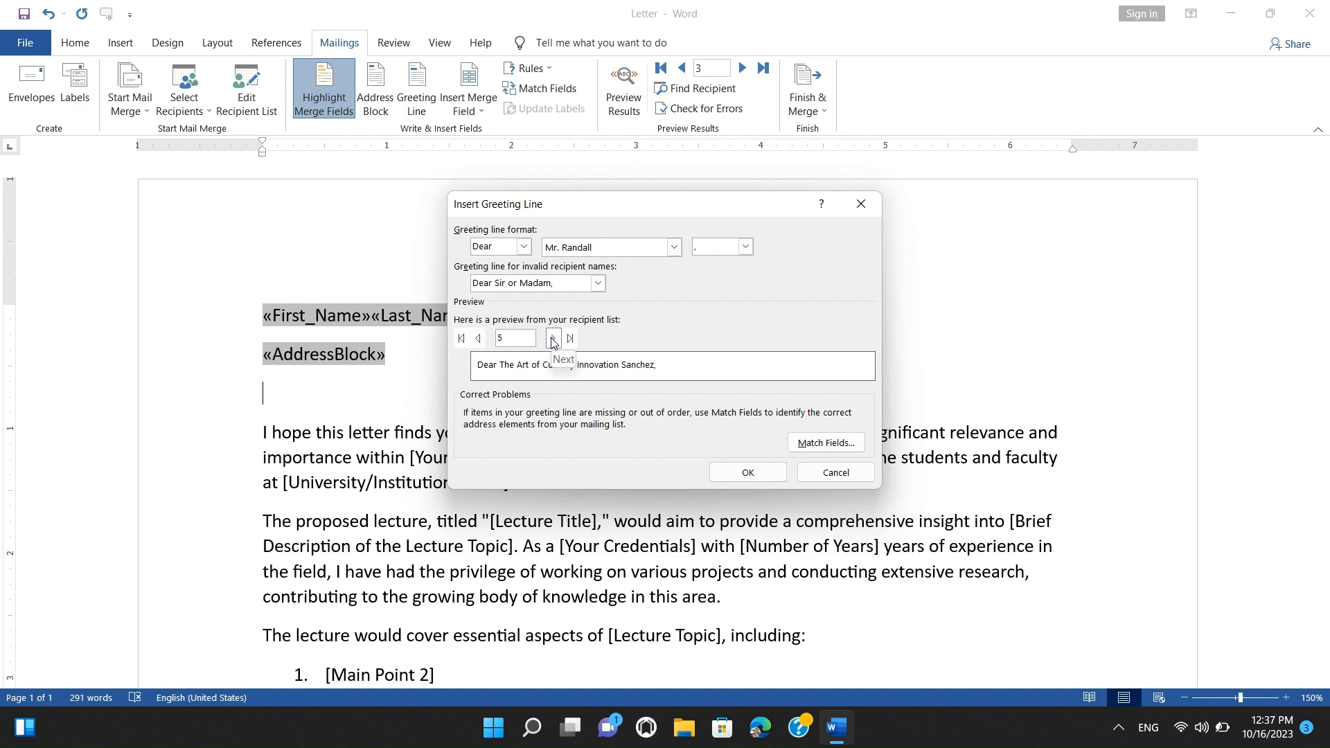
left_click(728, 471)
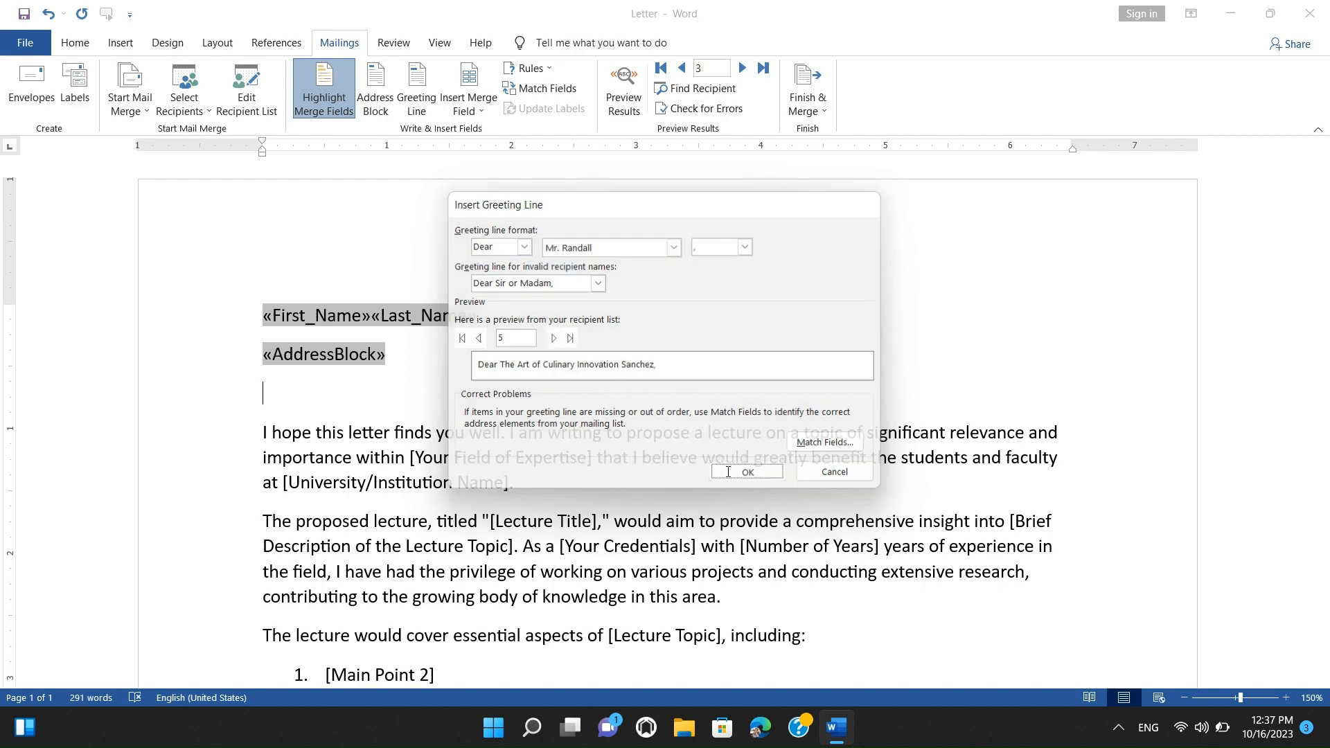
Preview the merged results in the letter, comparing the merge fields with the recipient's data
left_click(623, 97)
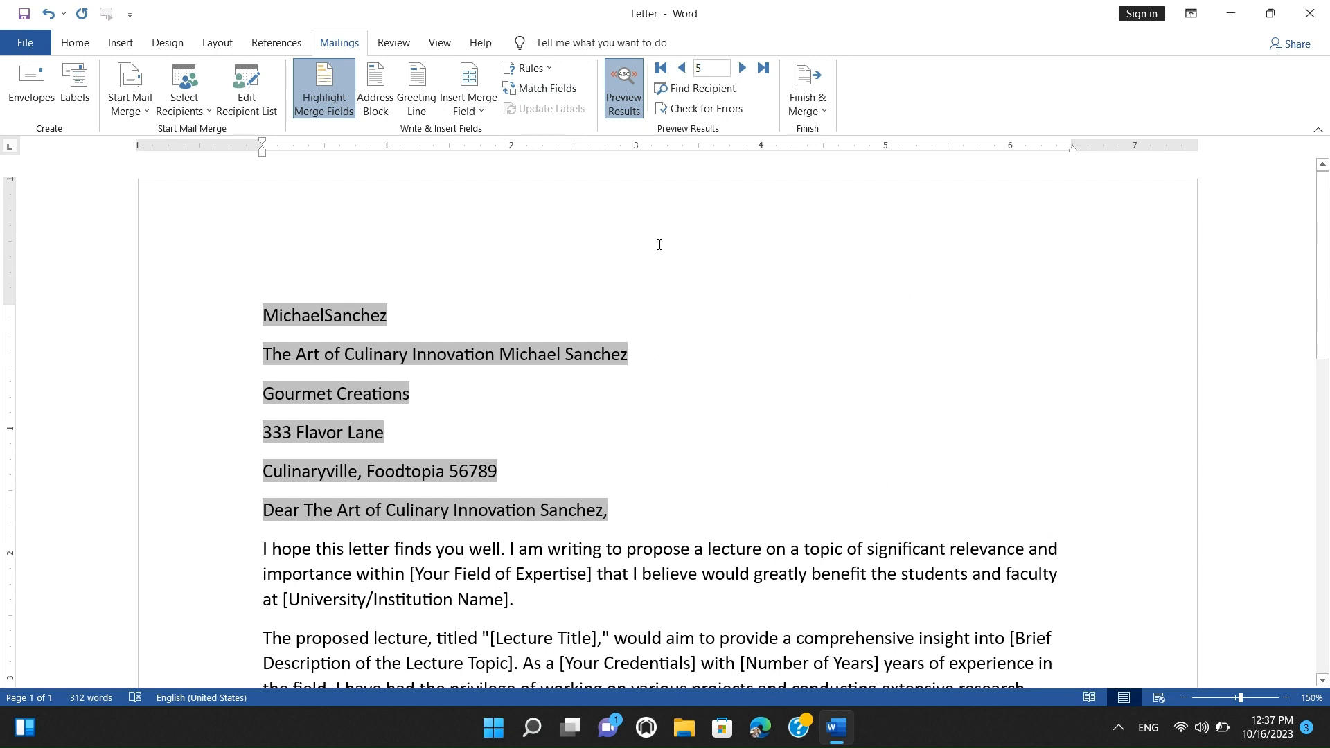
left_click(627, 98)
left_click(629, 98)
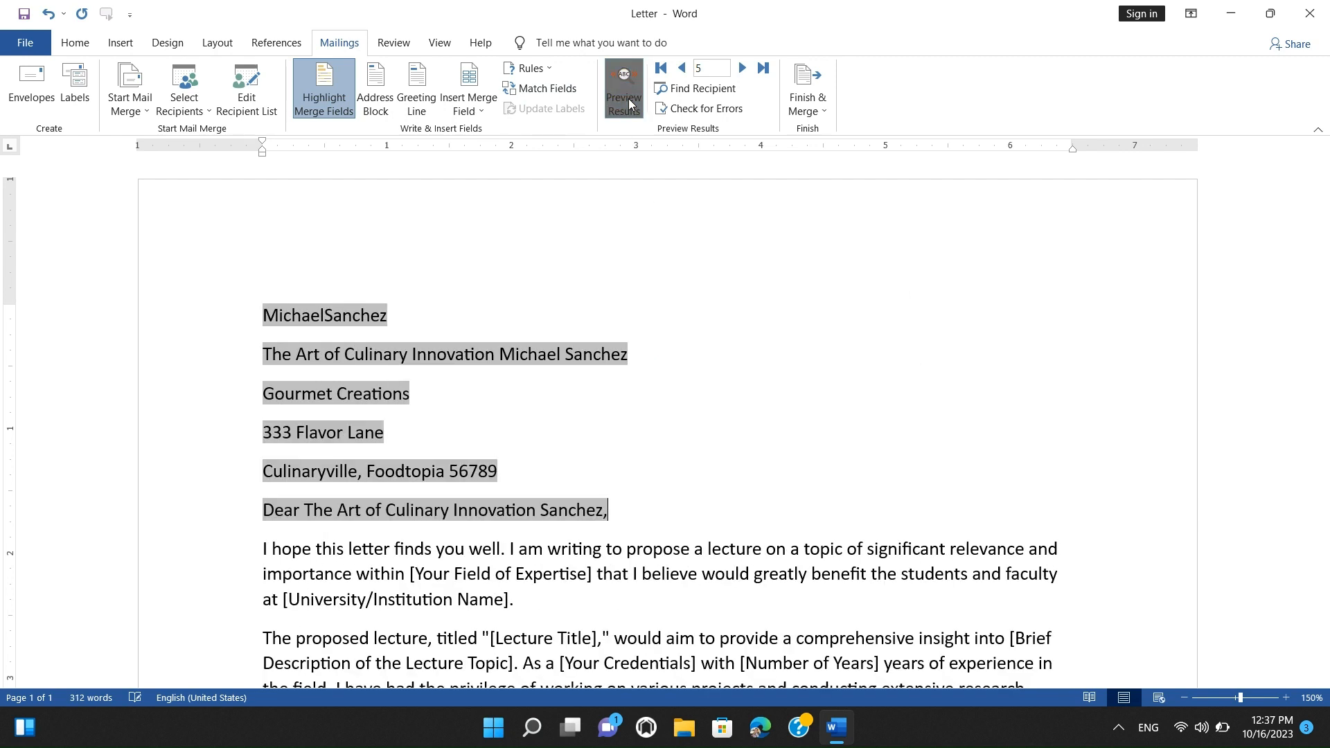
left_click(629, 99)
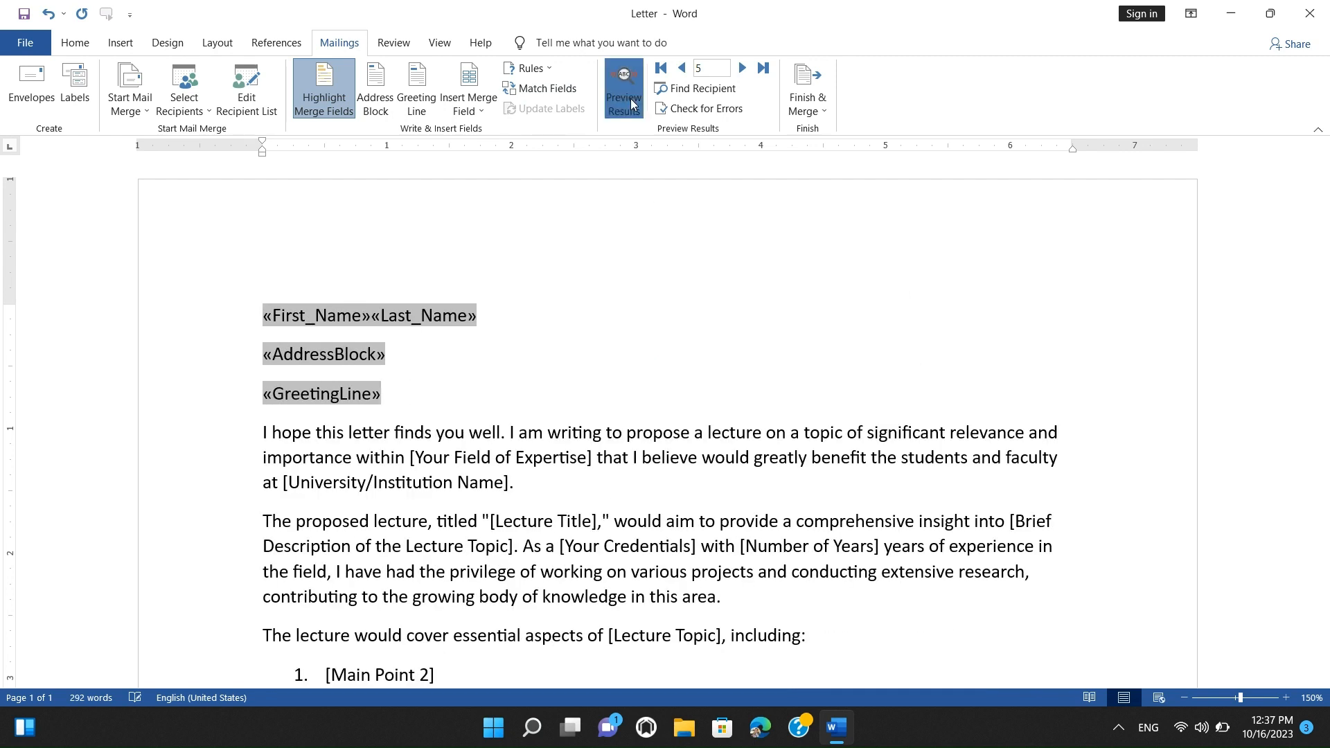
left_click(630, 99)
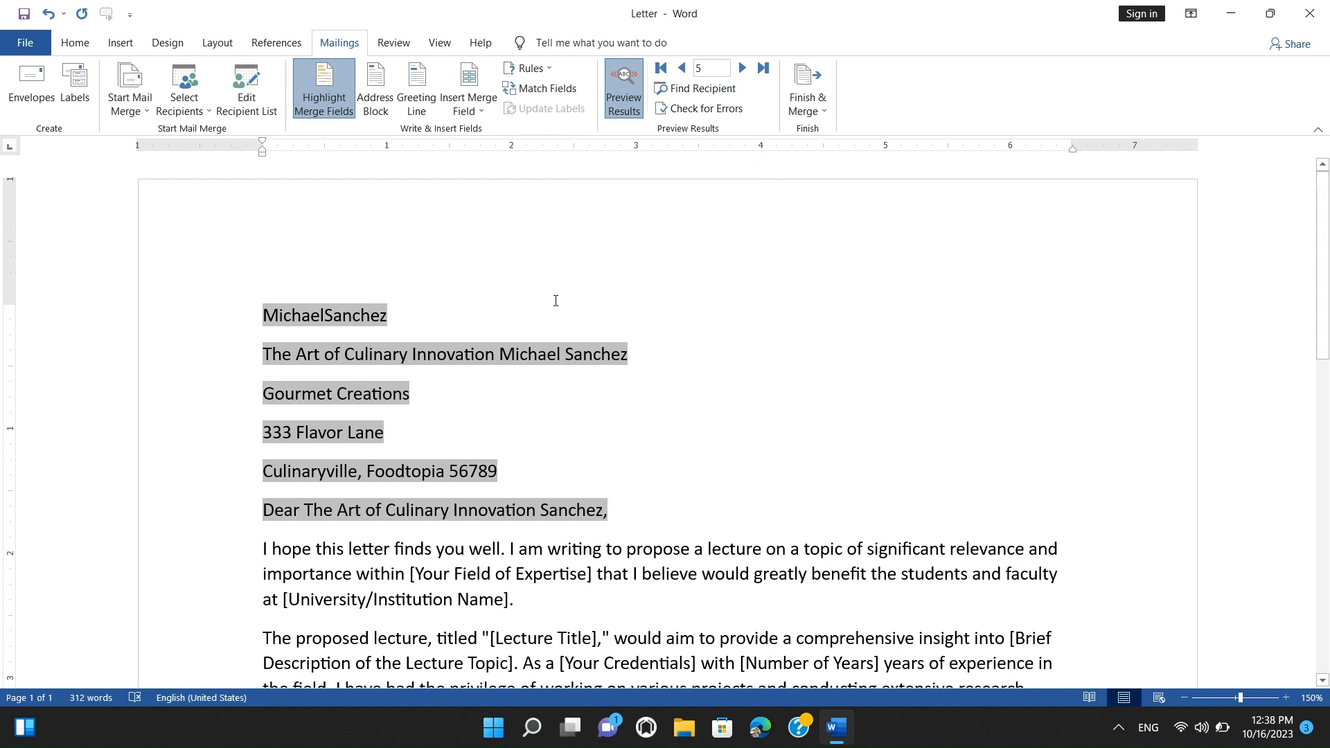
Browse the merged letter previews forward to recipient 6 and back to recipient 1
left_click(743, 71)
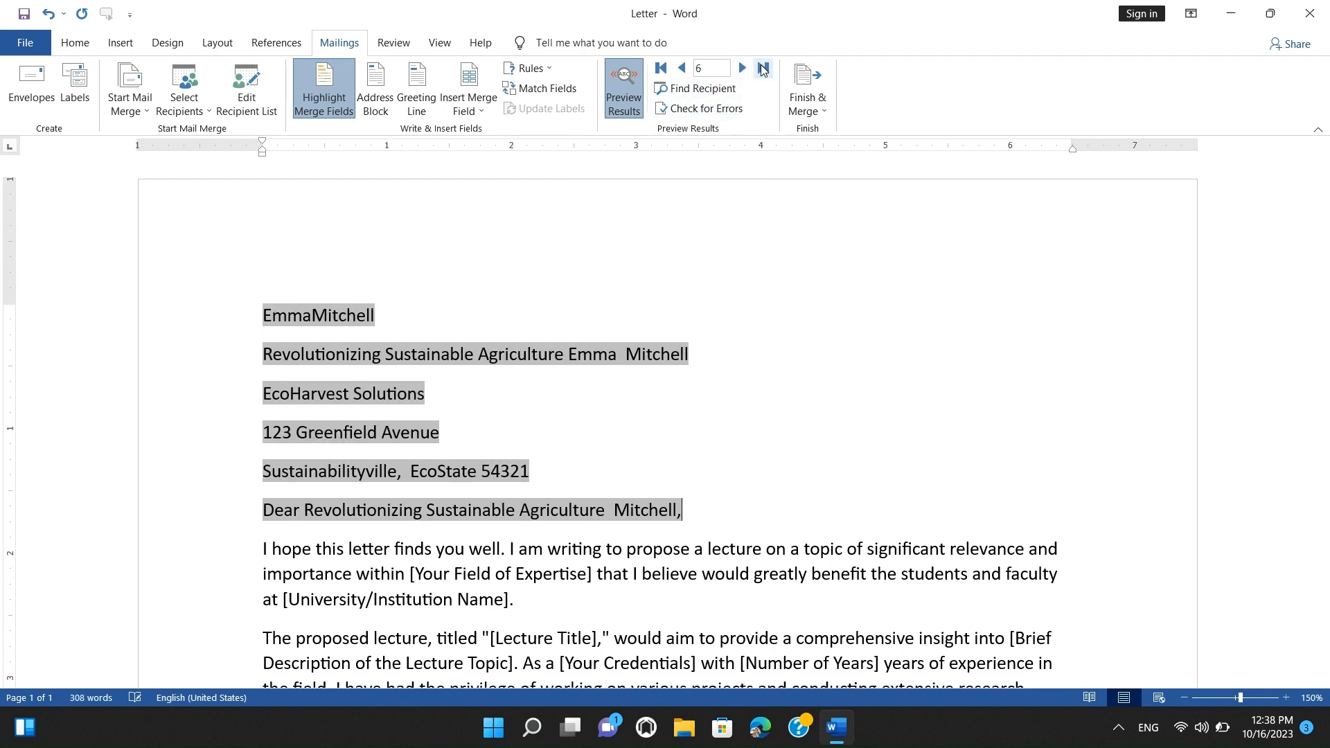
left_click(682, 69)
left_click(681, 69)
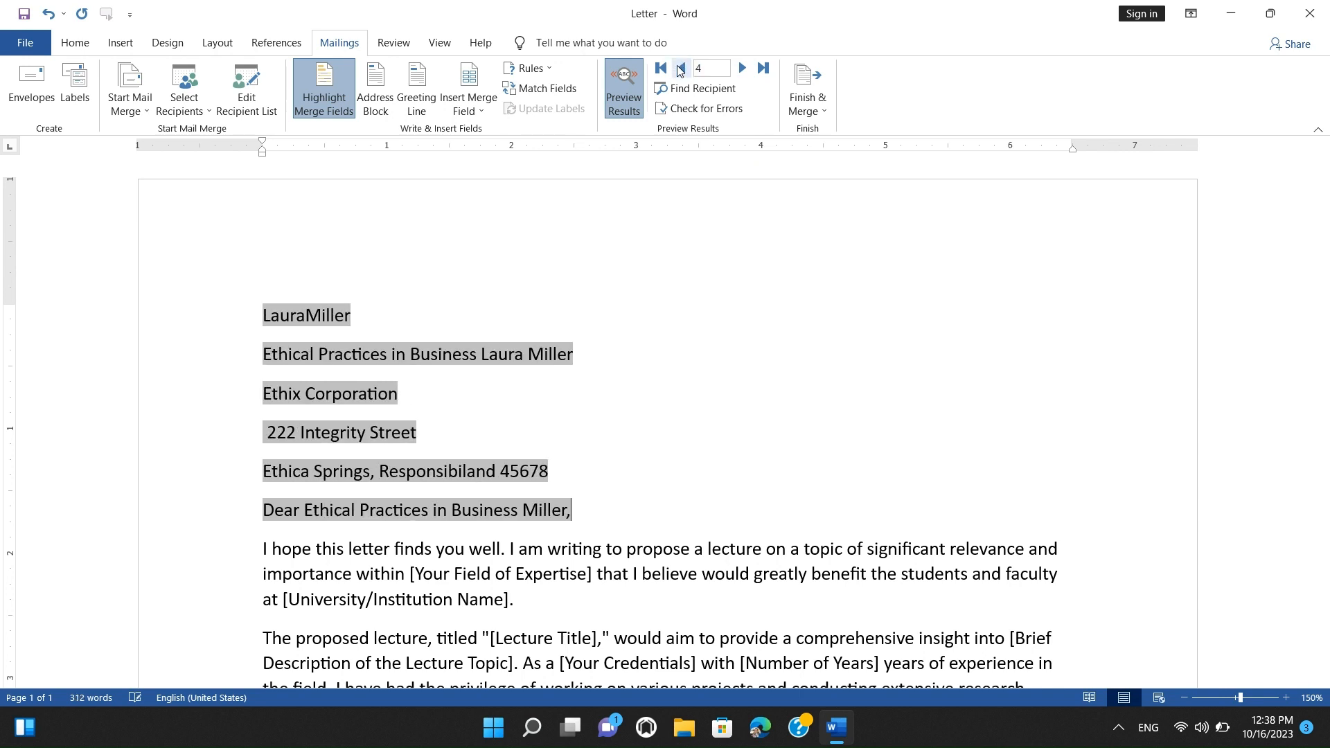
left_click(681, 70)
left_click(681, 69)
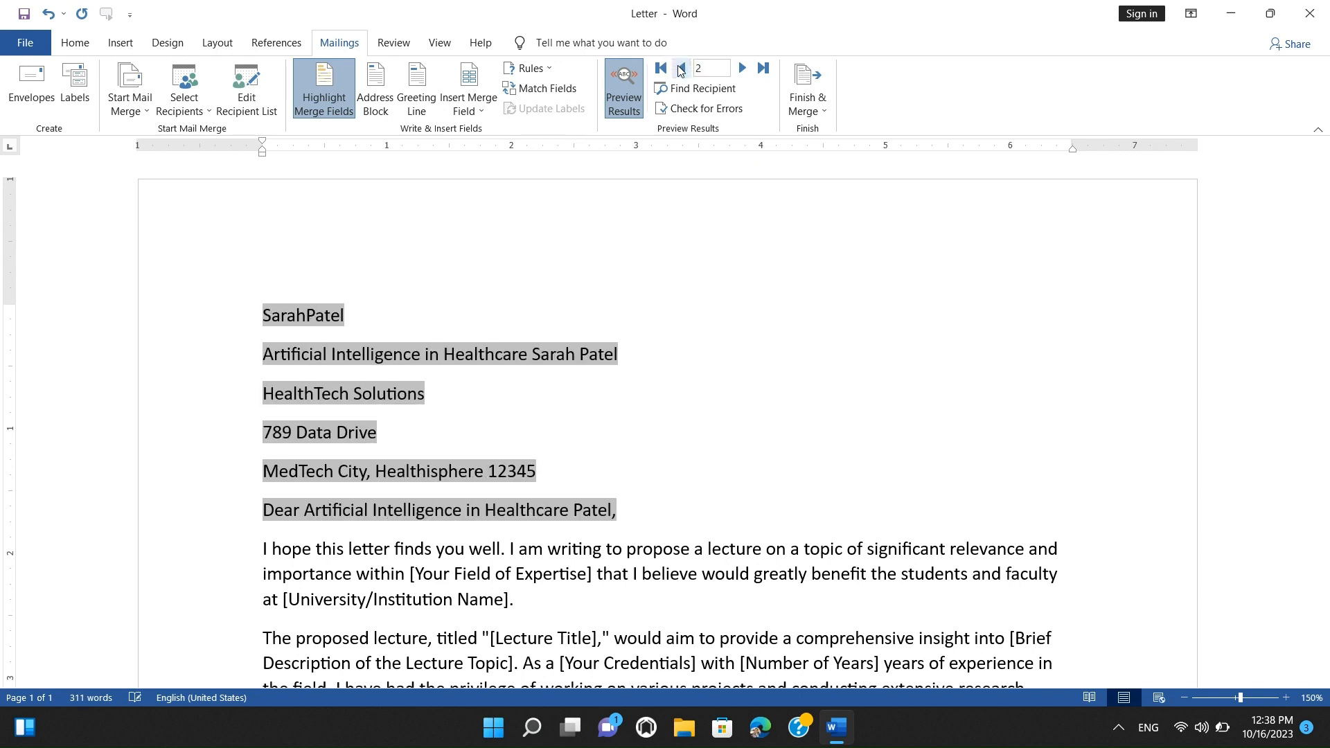
left_click(681, 69)
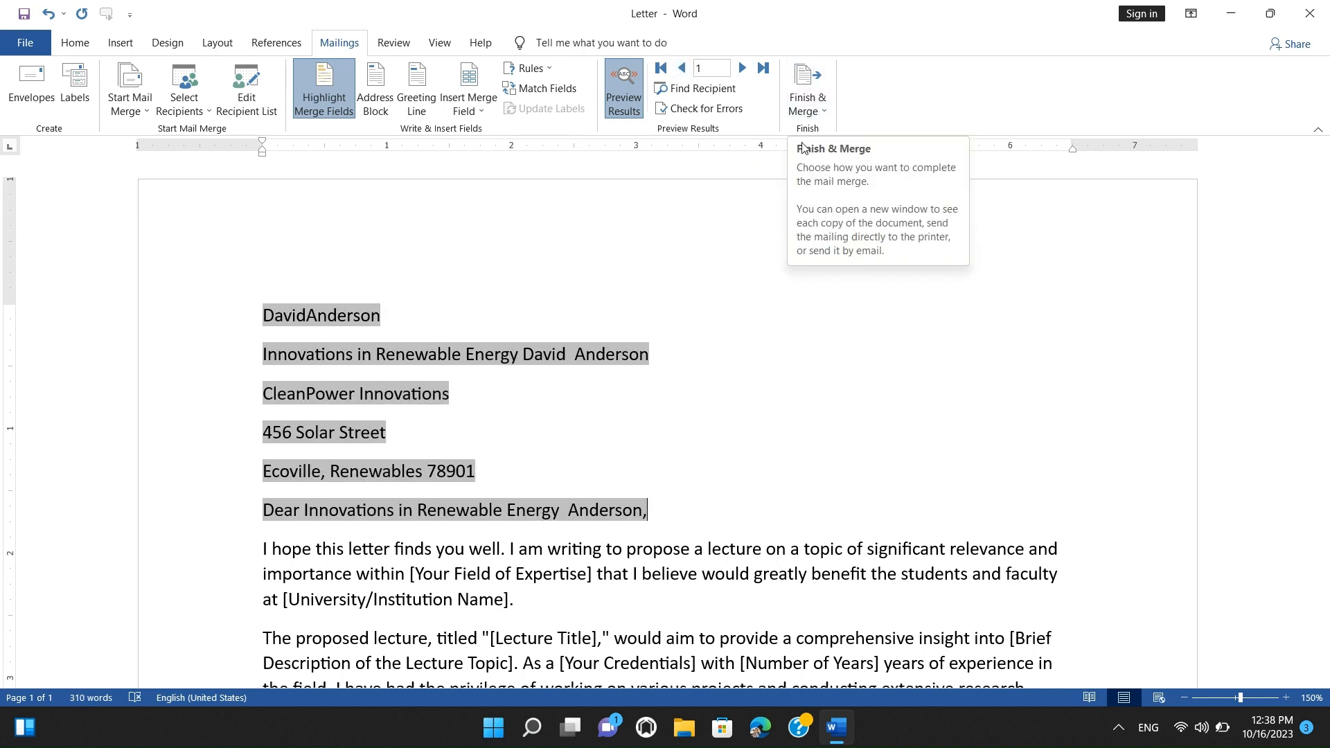
Examine the options for finishing the merge by printing the documents or editing individual documents, without printing any records
left_click(818, 101)
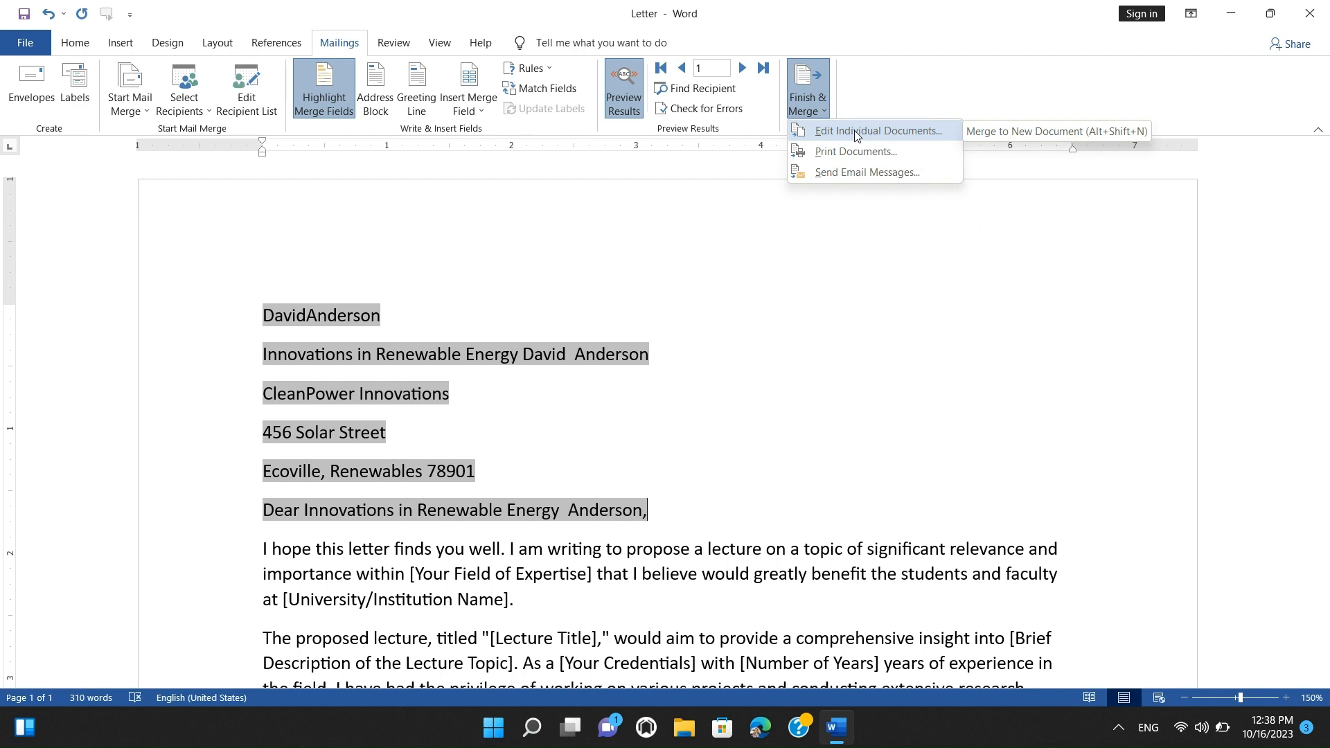
left_click(856, 151)
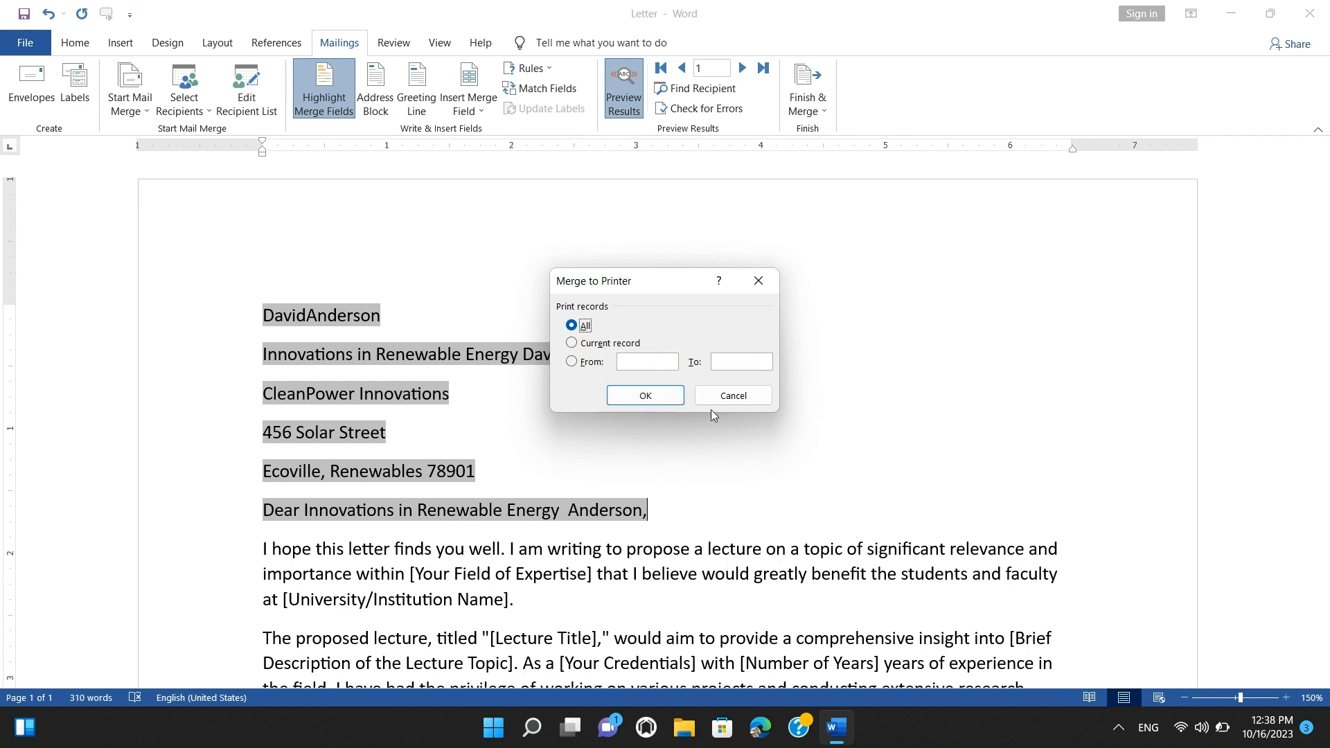
left_click(730, 395)
left_click(814, 102)
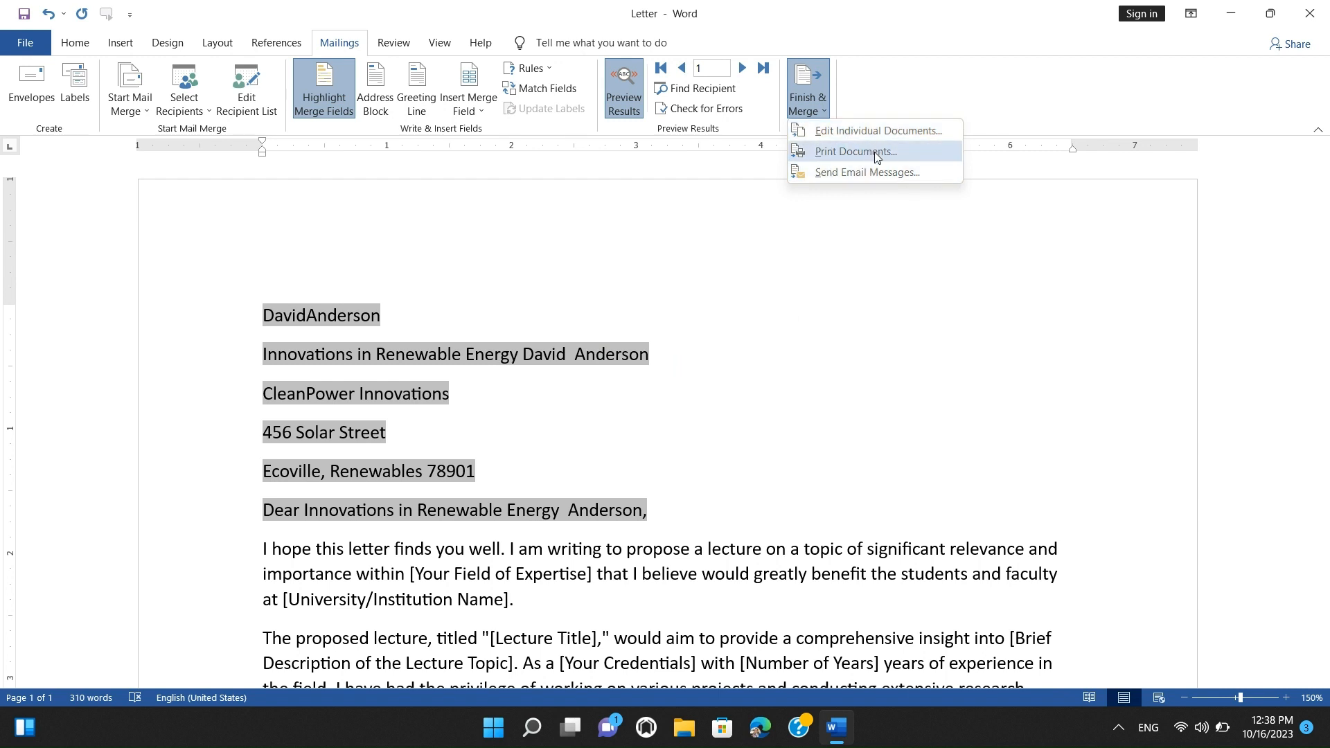
left_click(883, 129)
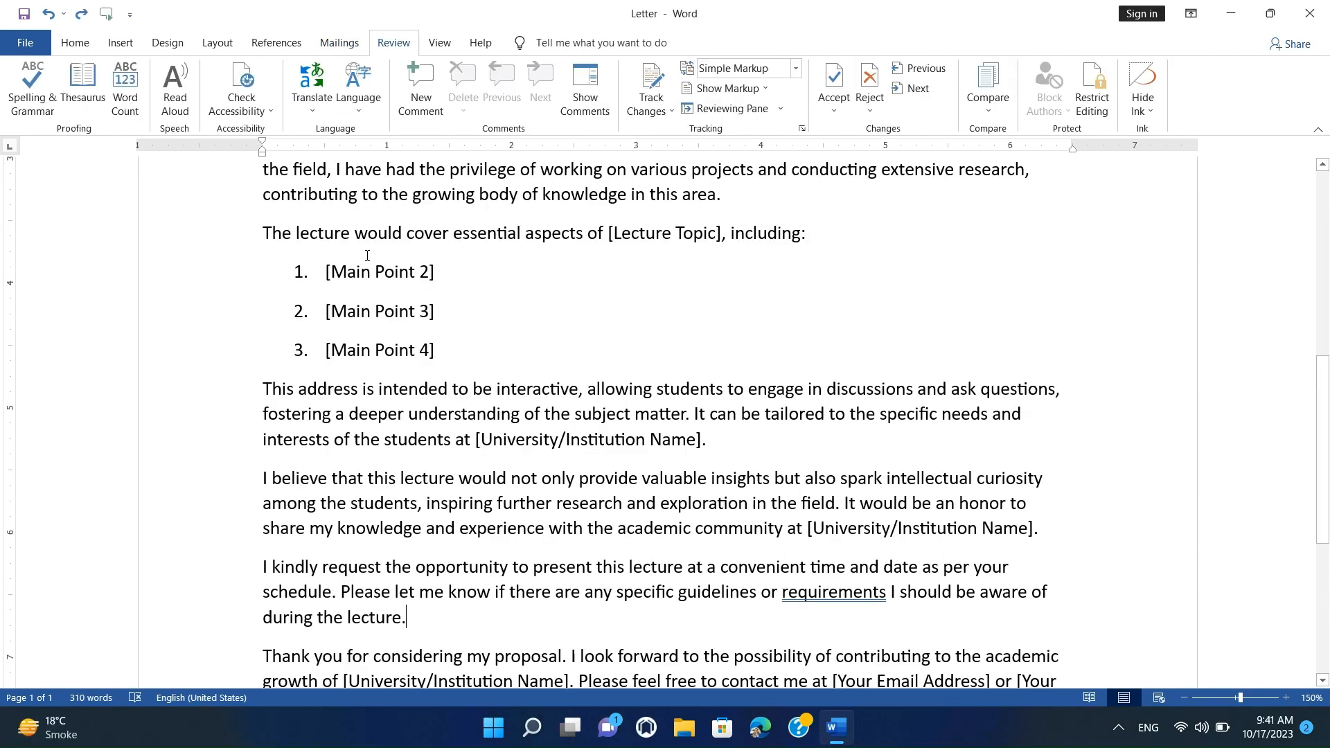
Run a spelling and grammar check on the letter and ignore once the suggested comma after "requirements"
scroll(367, 255, "up", 8)
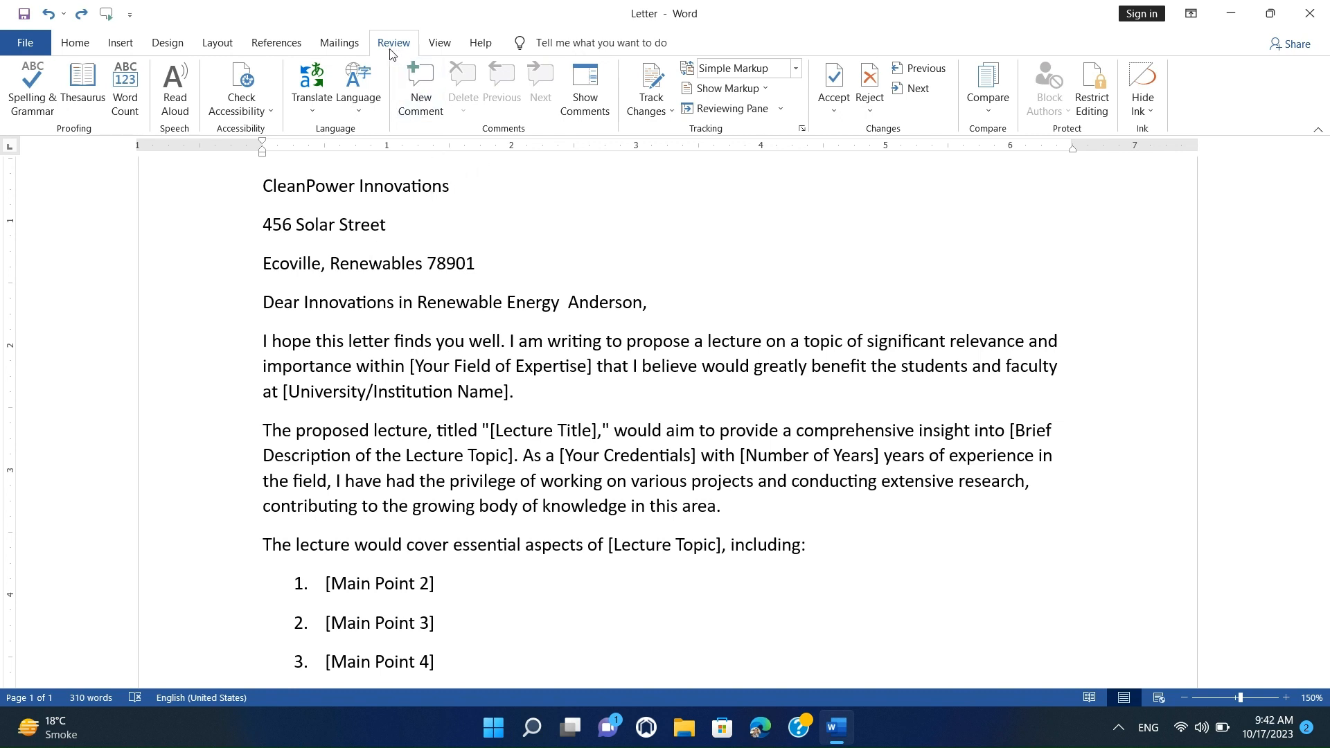
scroll(533, 431, "up", 2)
scroll(533, 431, "down", 5)
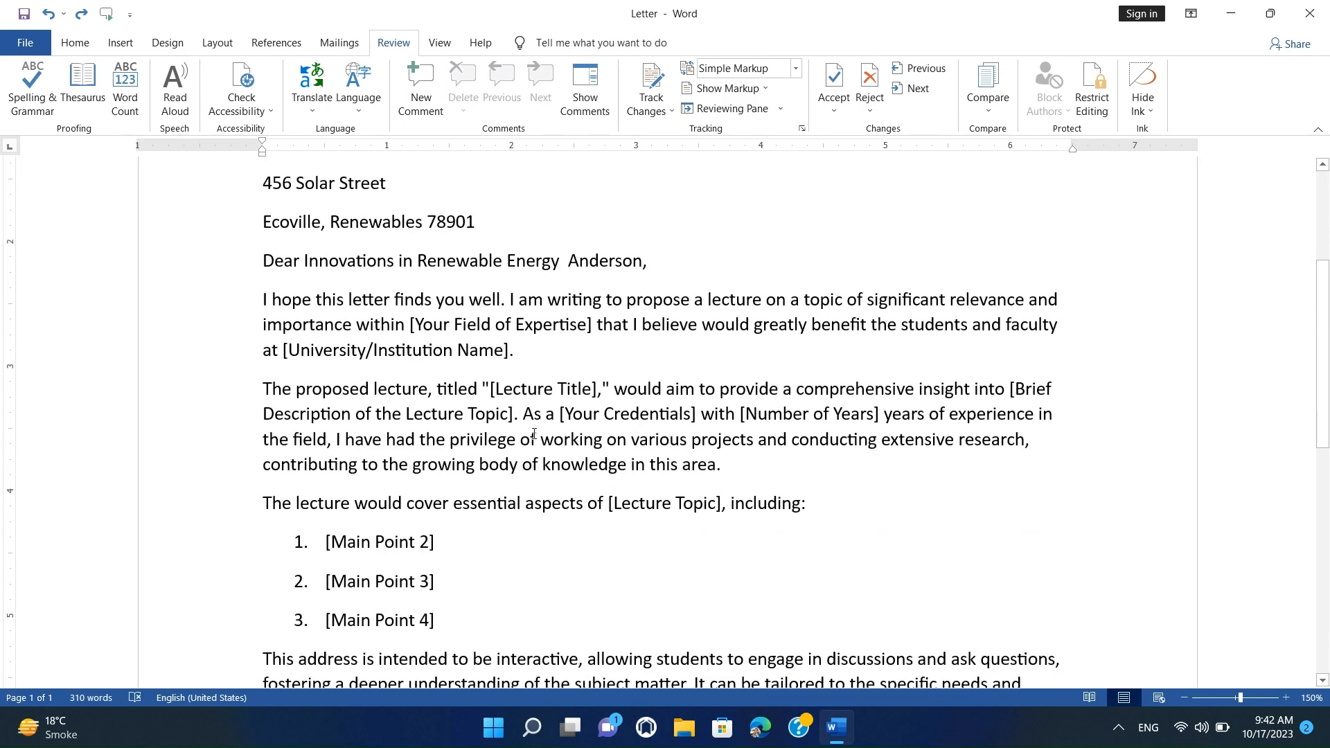
scroll(532, 438, "up", 3)
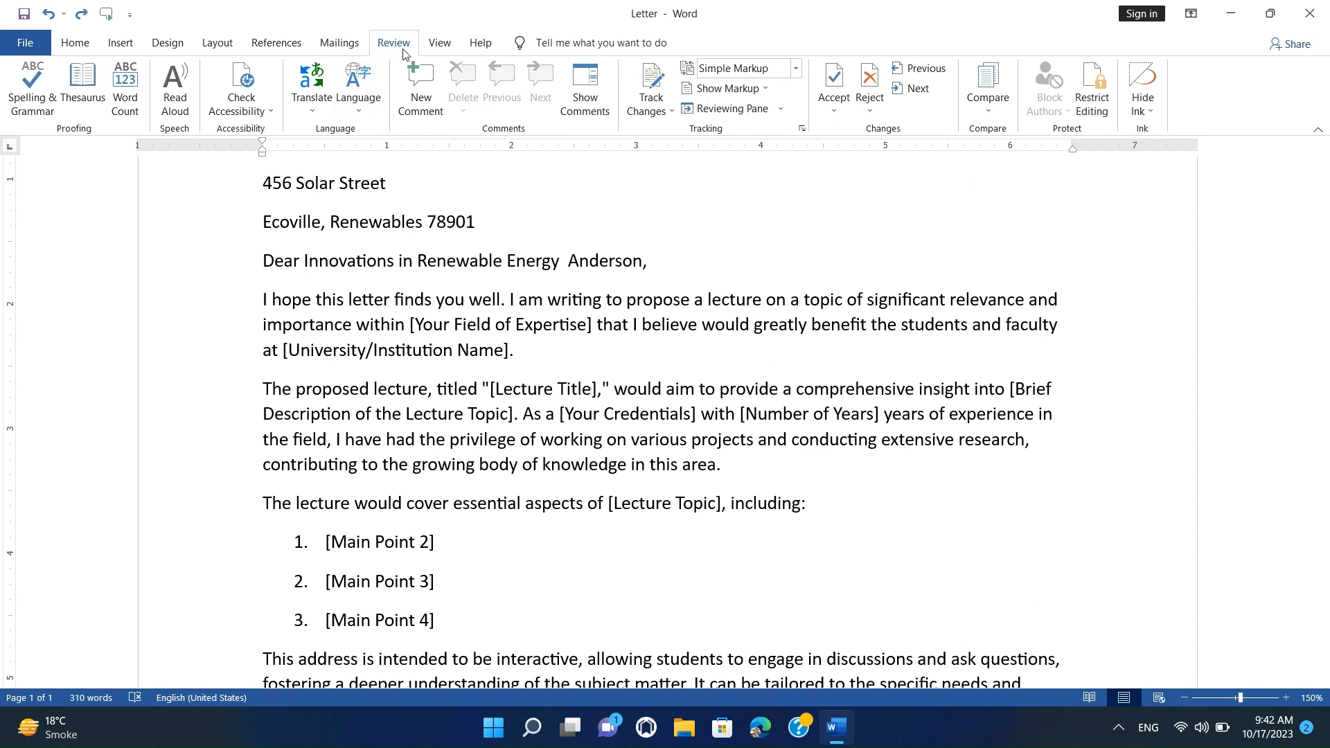
left_click(28, 106)
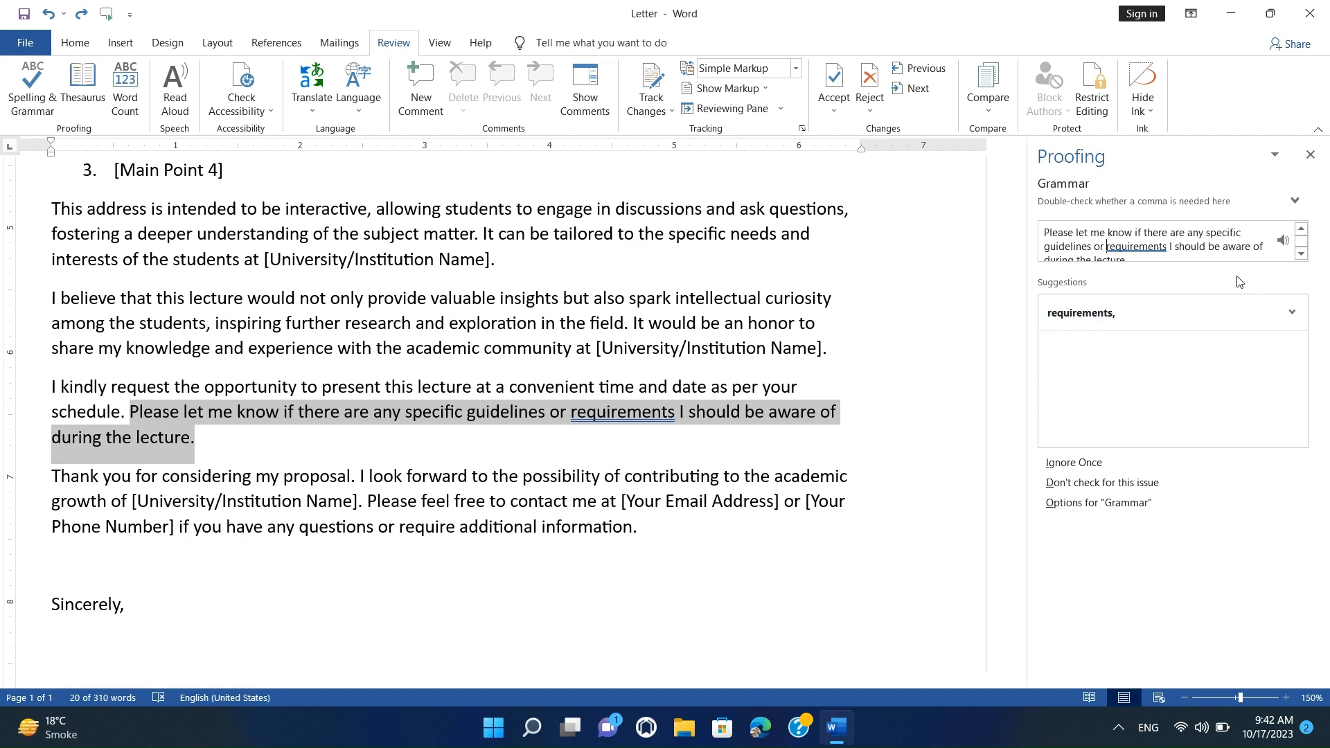
left_click(1083, 464)
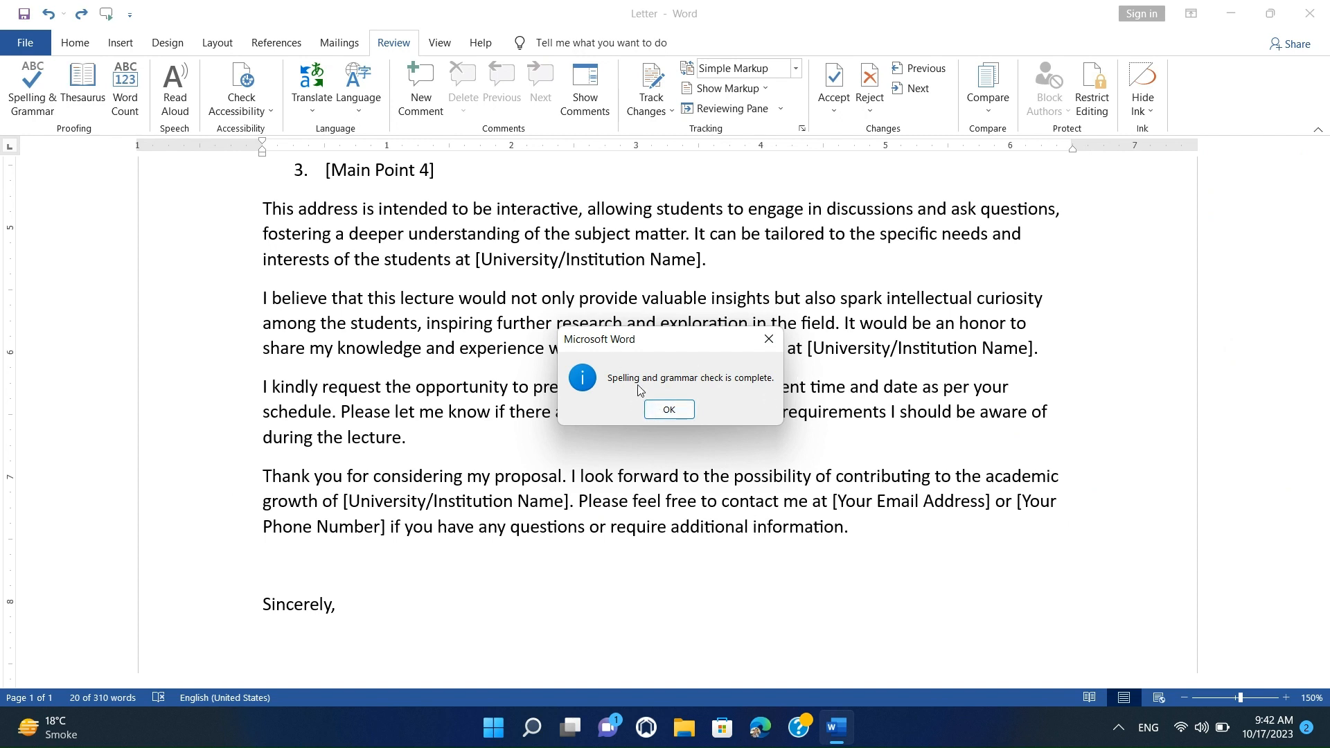
left_click(669, 411)
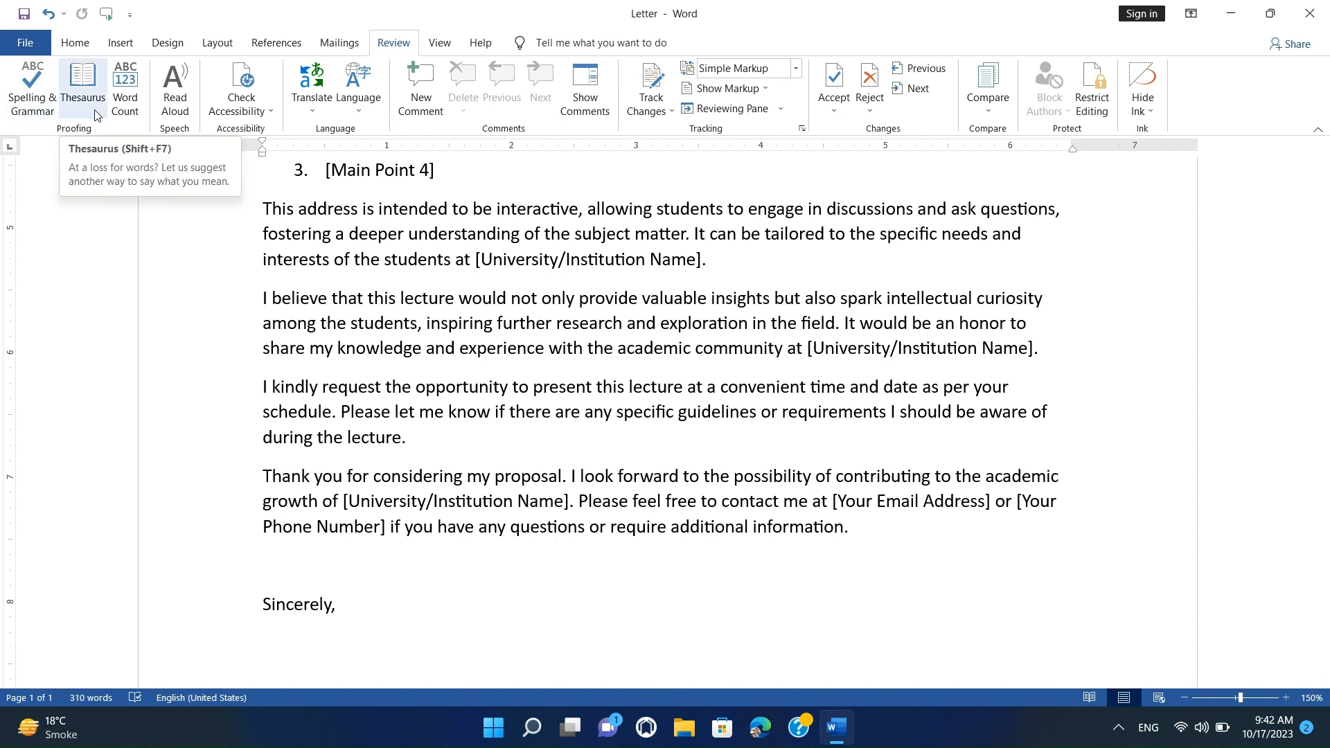
Replace the word "intended" in "This address is intended to be interactive" with the synonym "future"
double_click(418, 208)
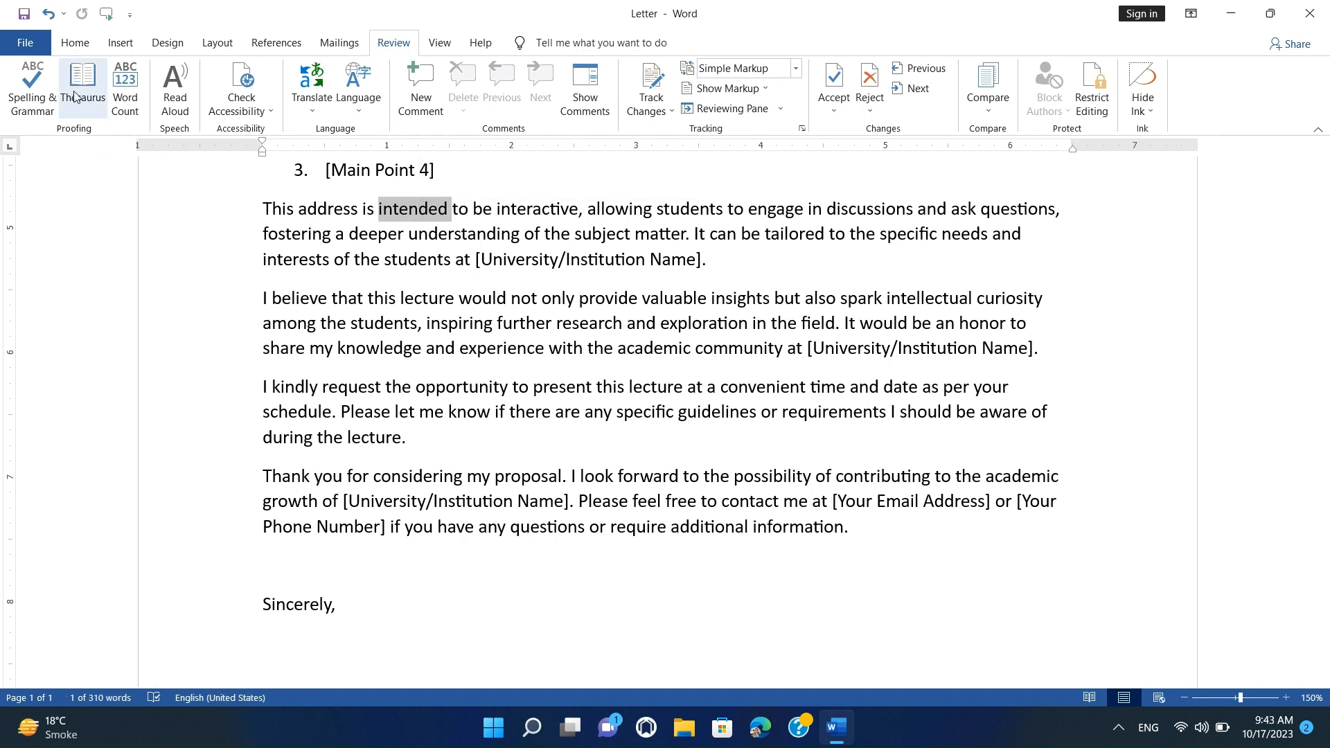
right_click(410, 210)
mouse_move(462, 379)
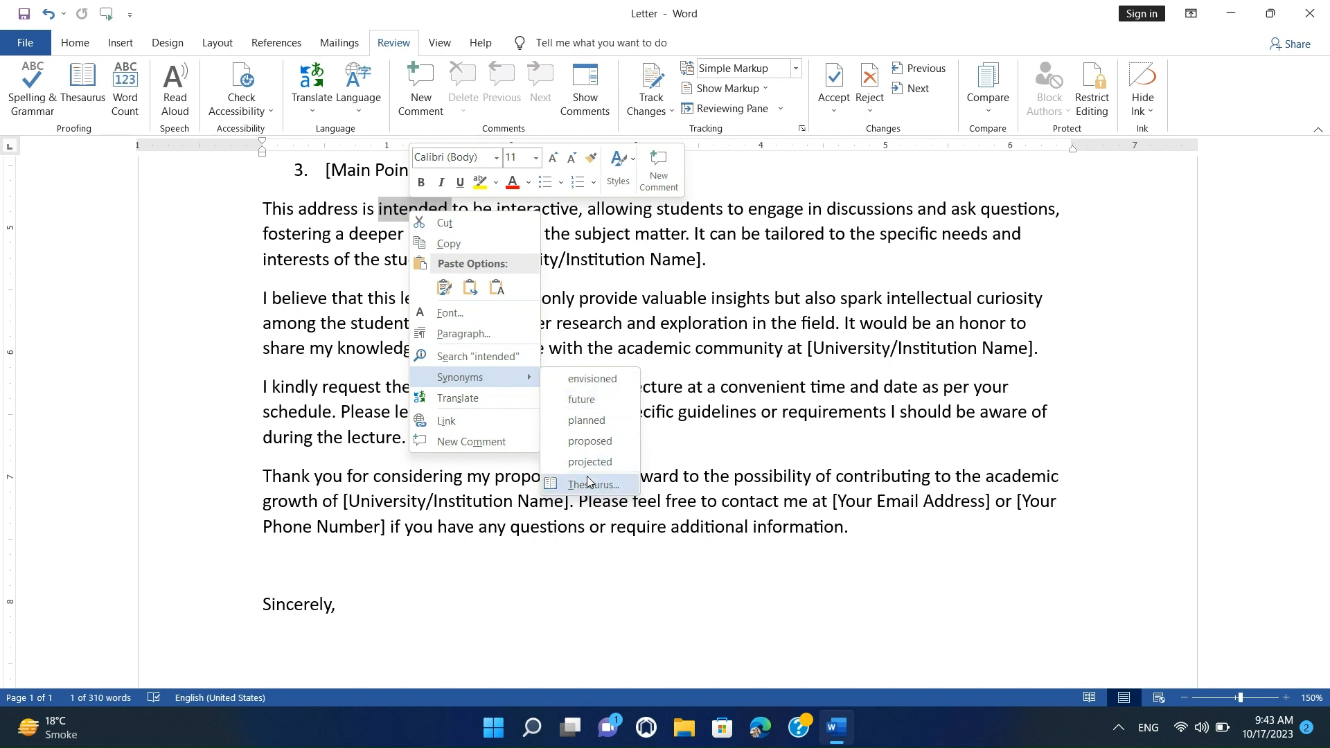
left_click(590, 405)
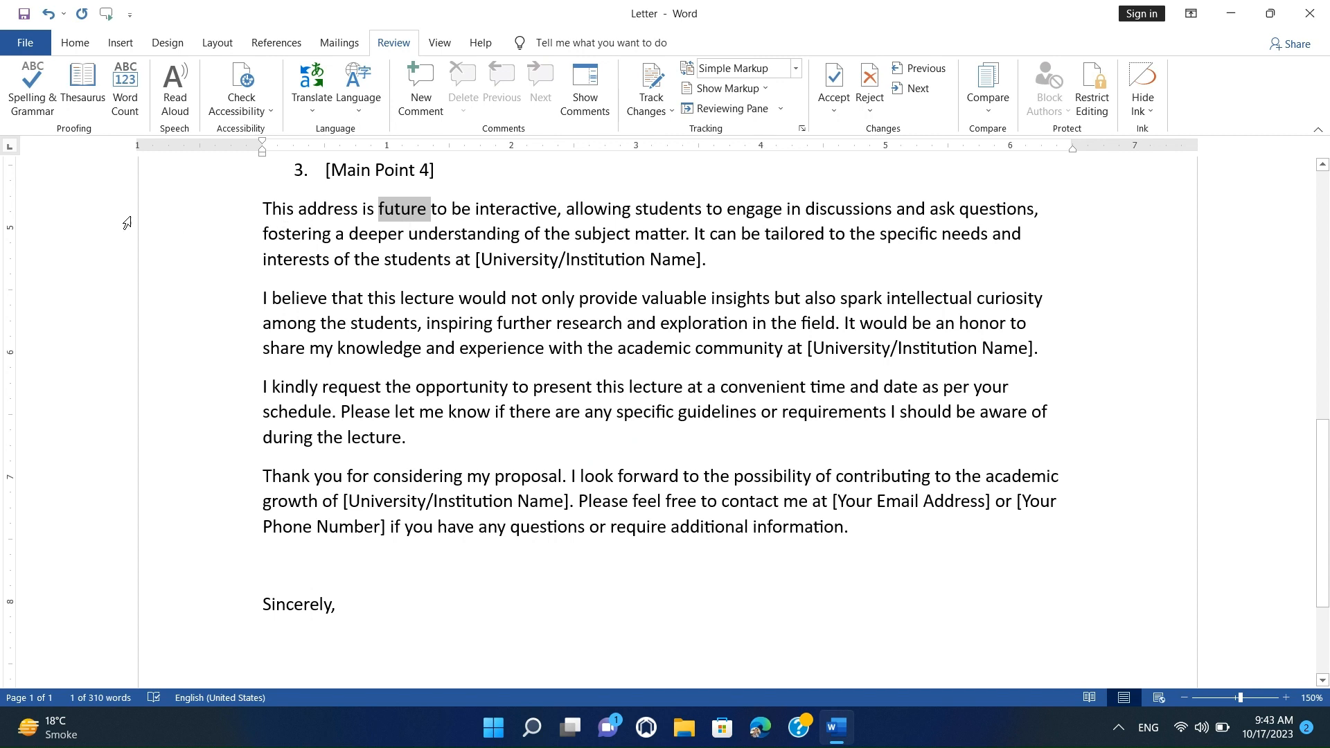
Check the word count statistics for the selected word "future", with textboxes, footnotes and endnotes included
left_click(125, 89)
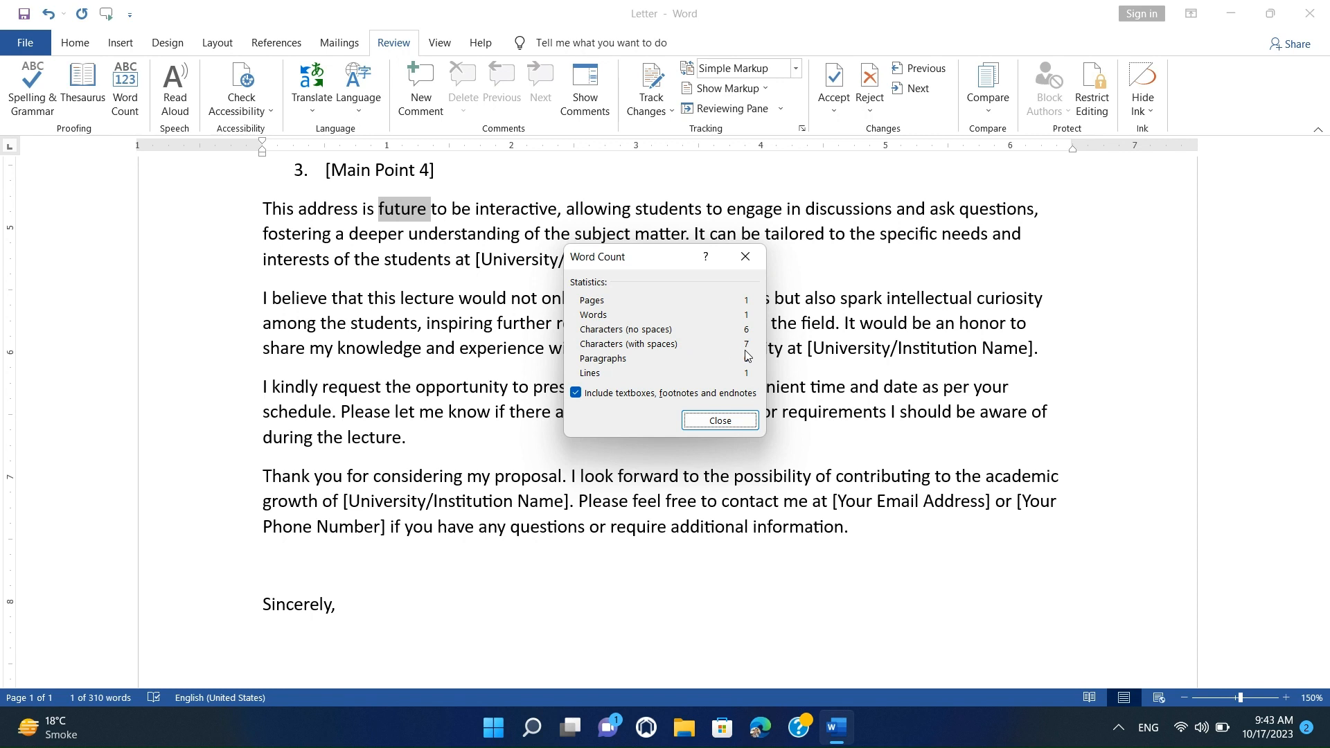
left_click(576, 394)
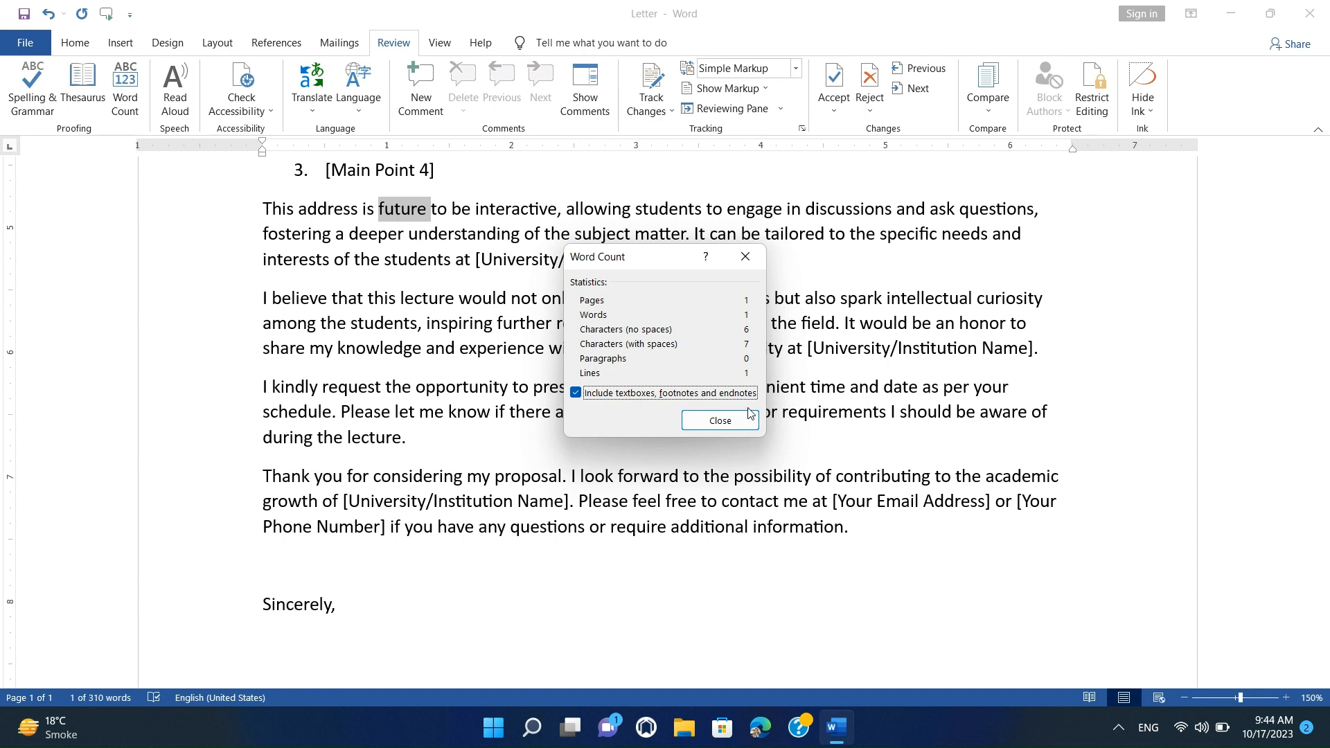
left_click(734, 425)
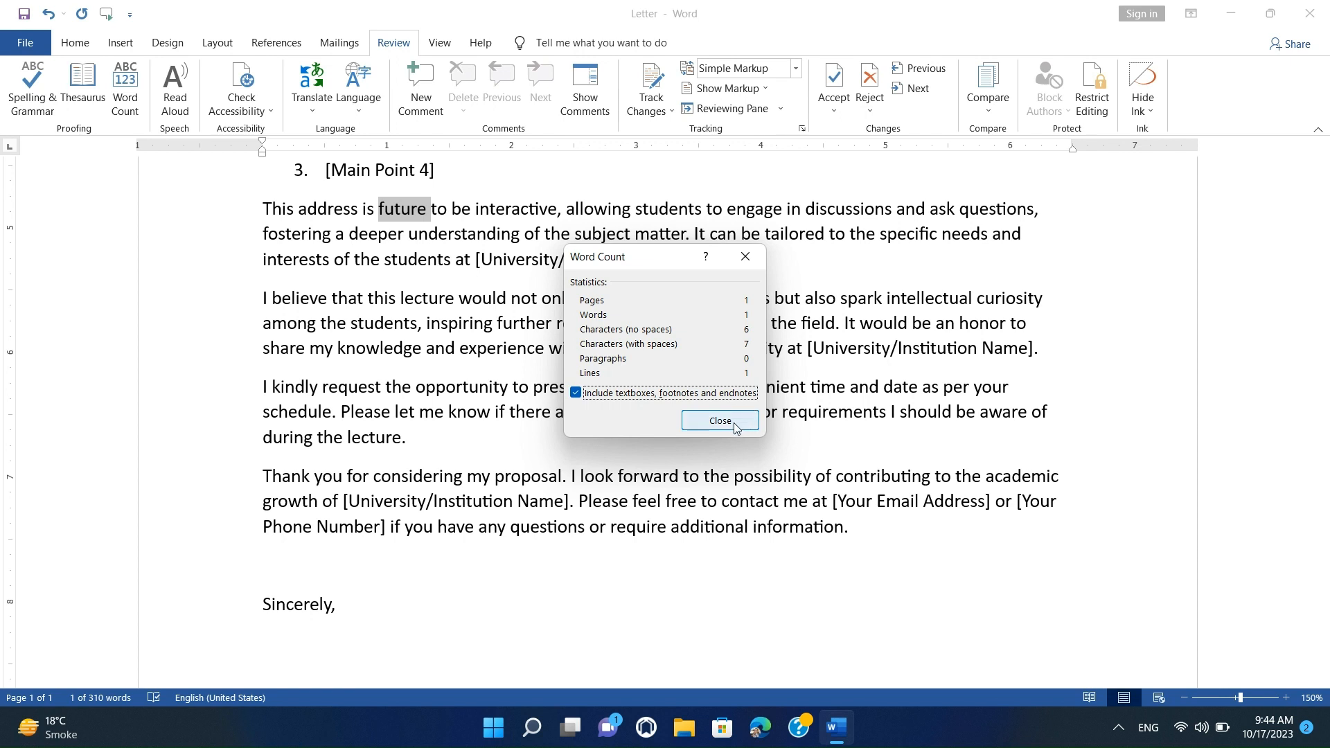